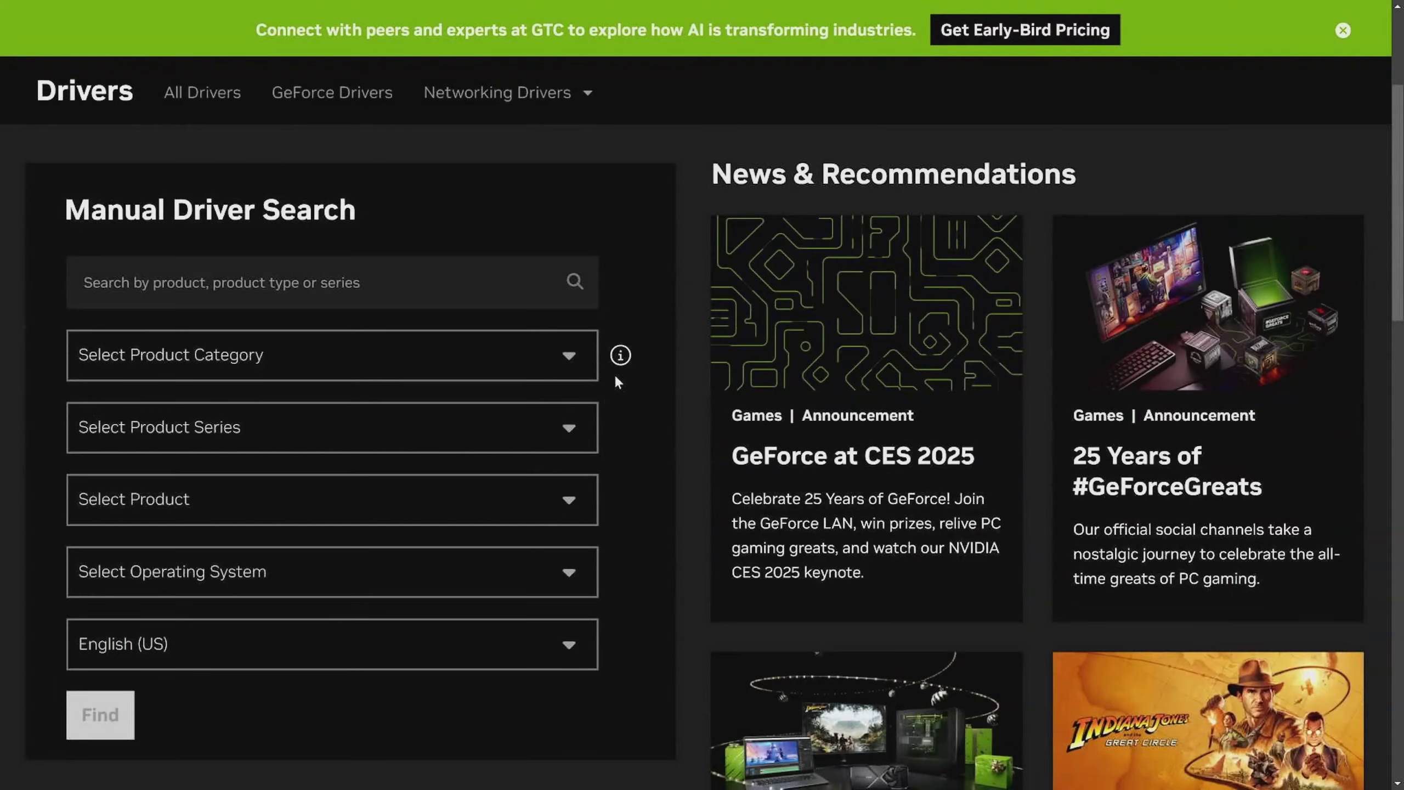
{"action": "scroll", "coordinate": [614, 373], "scroll_direction": "up", "scroll_amount": 3}
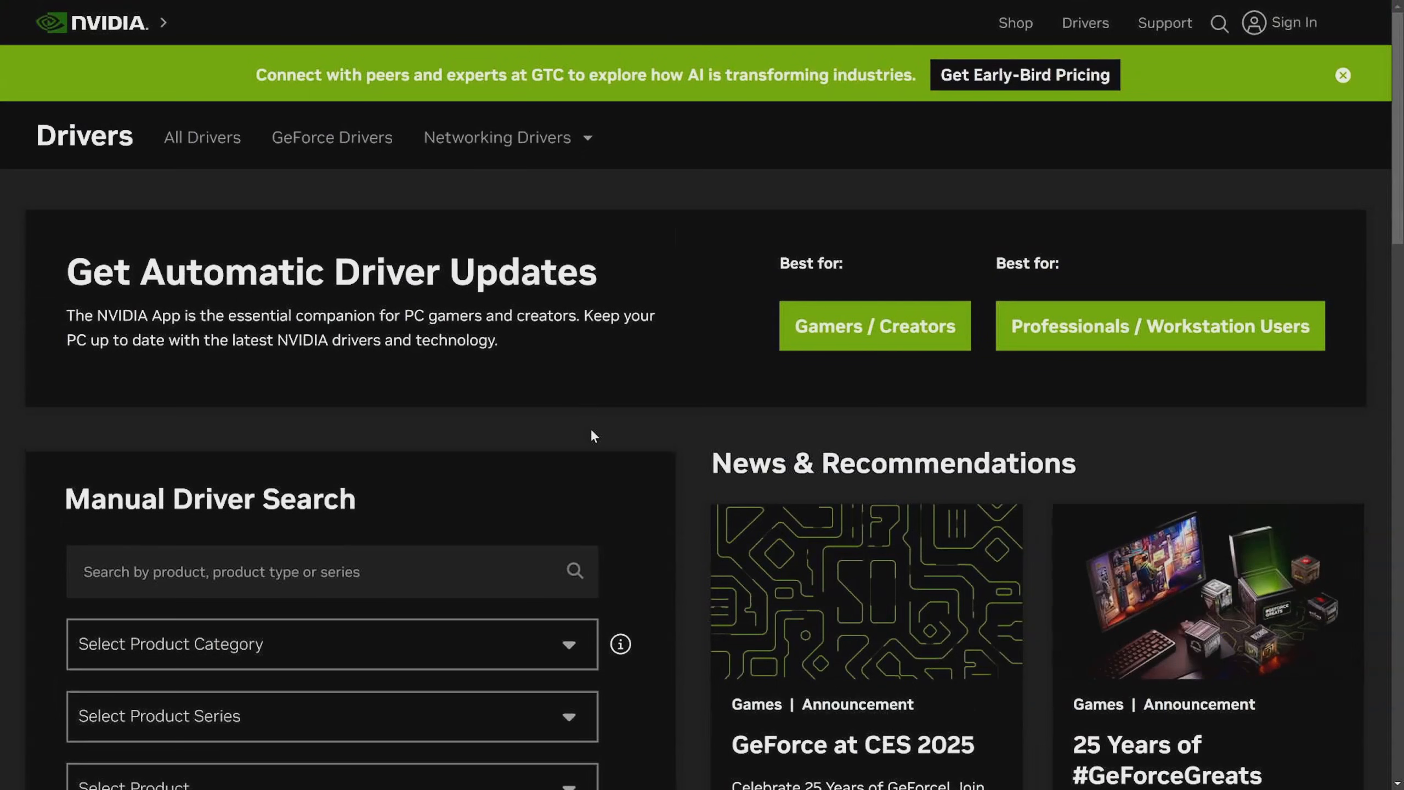
{"action": "scroll", "coordinate": [591, 436], "scroll_direction": "down", "scroll_amount": 3}
Set the product to GeForce, GeForce RTX 30 Series, GeForce RTX 3060.
{"action": "left_click", "coordinate": [404, 365]}
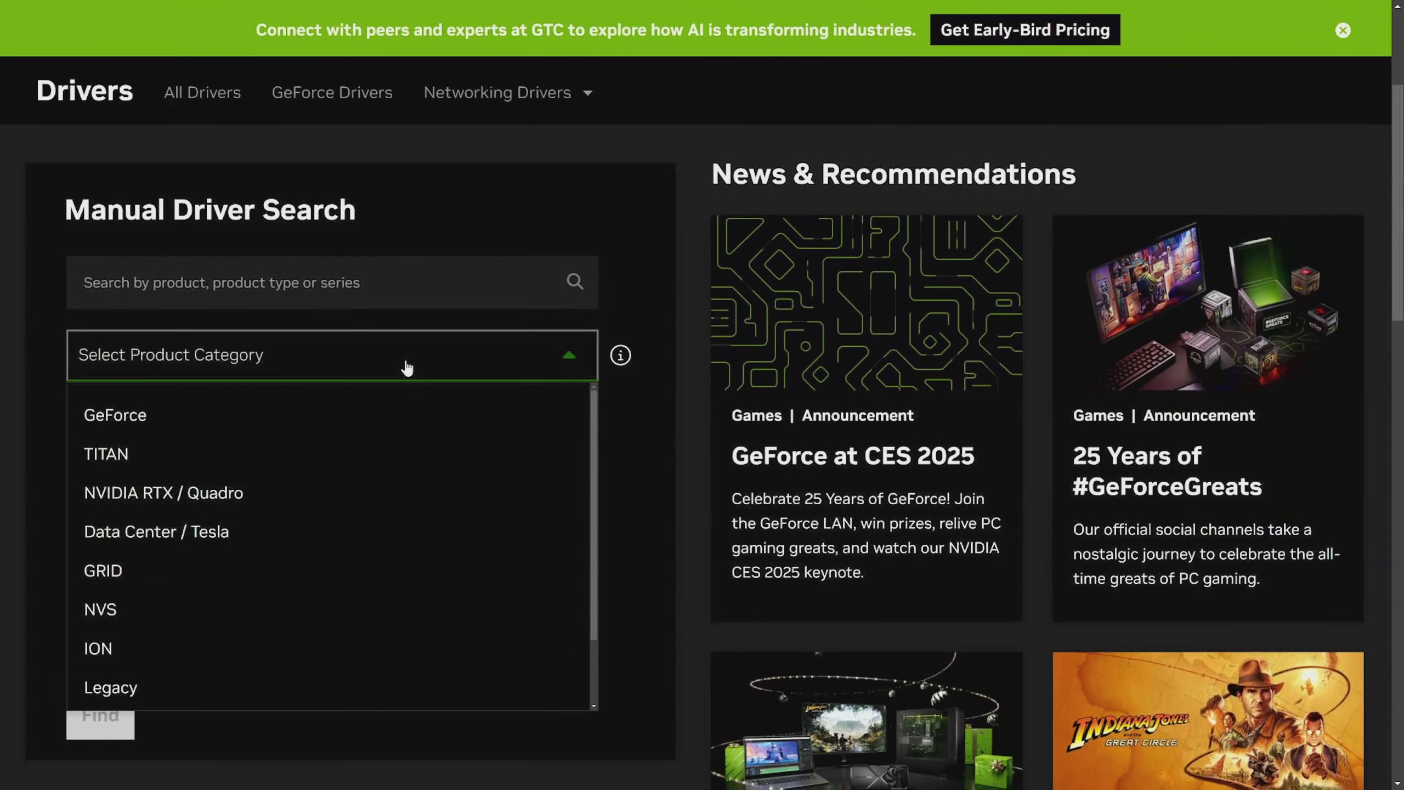
{"action": "left_click", "coordinate": [249, 419]}
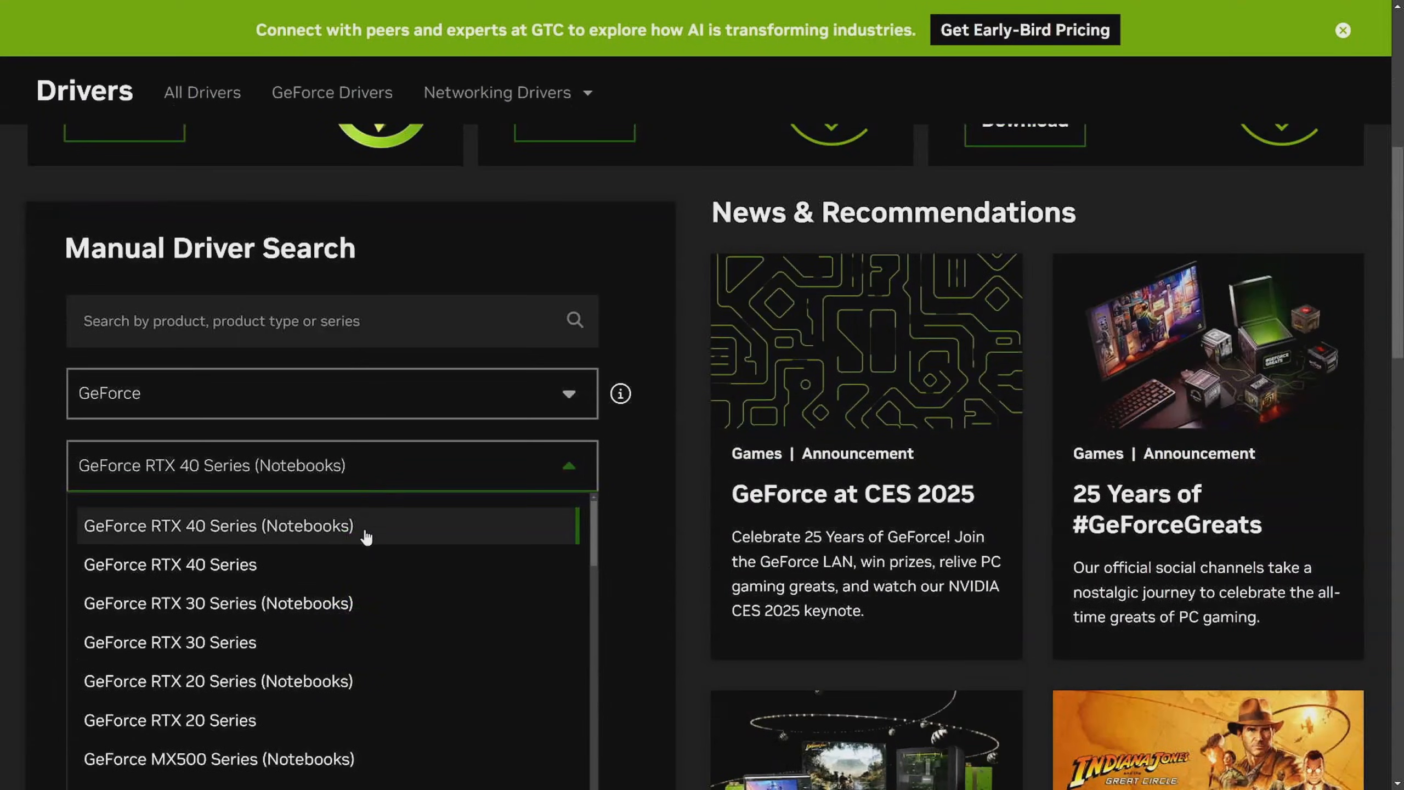
{"action": "left_click", "coordinate": [276, 647]}
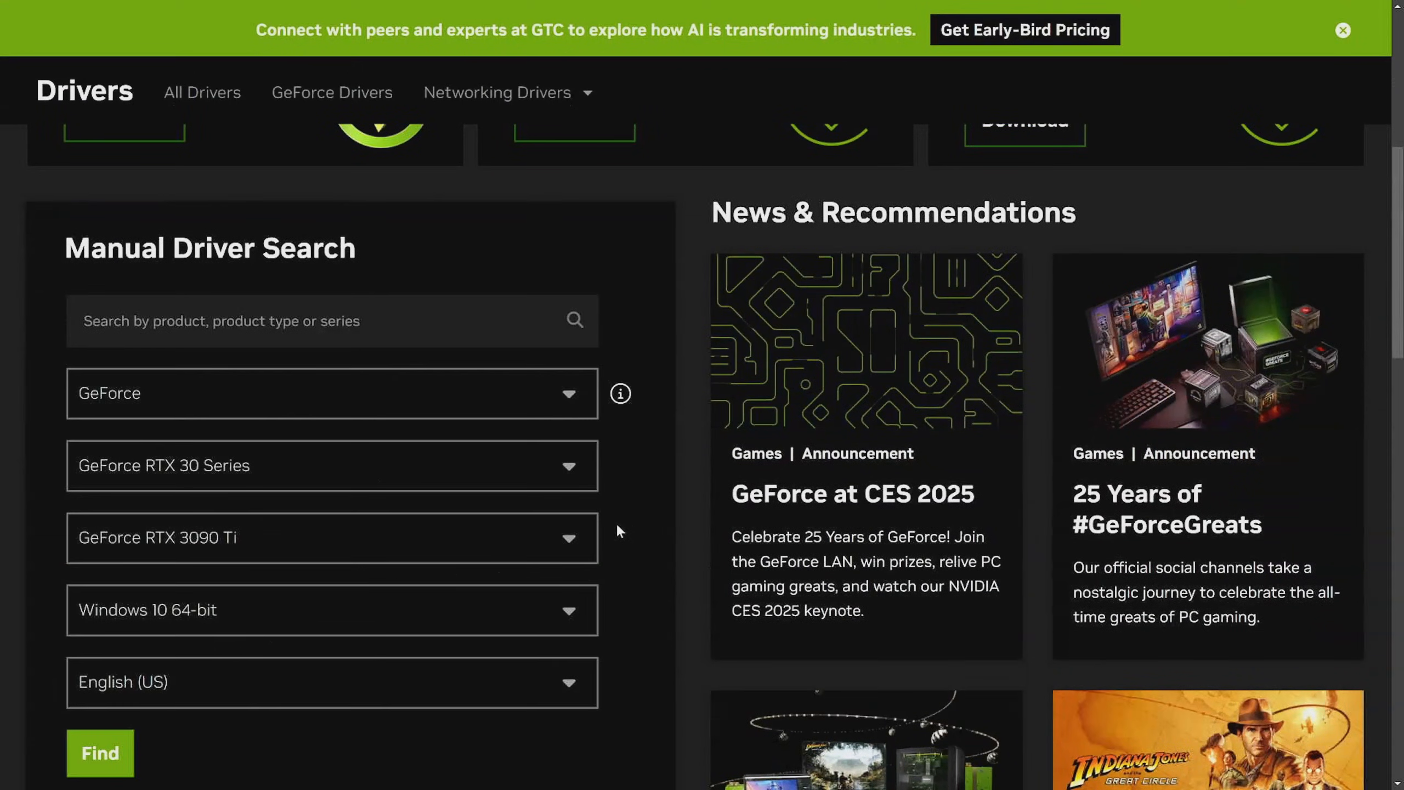
{"action": "left_click", "coordinate": [385, 536]}
{"action": "scroll", "coordinate": [368, 653], "scroll_direction": "down", "scroll_amount": 2}
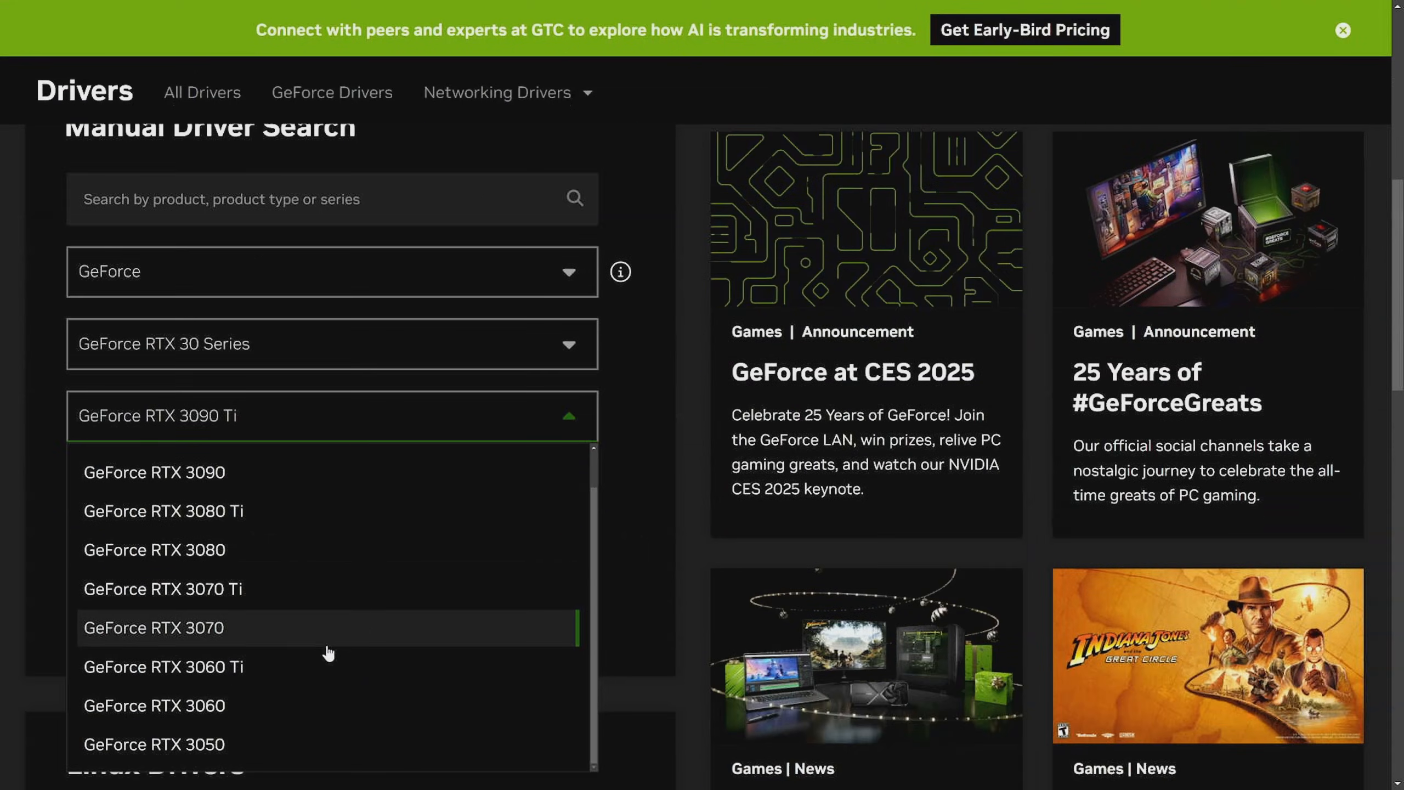
{"action": "scroll", "coordinate": [330, 653], "scroll_direction": "down", "scroll_amount": 2}
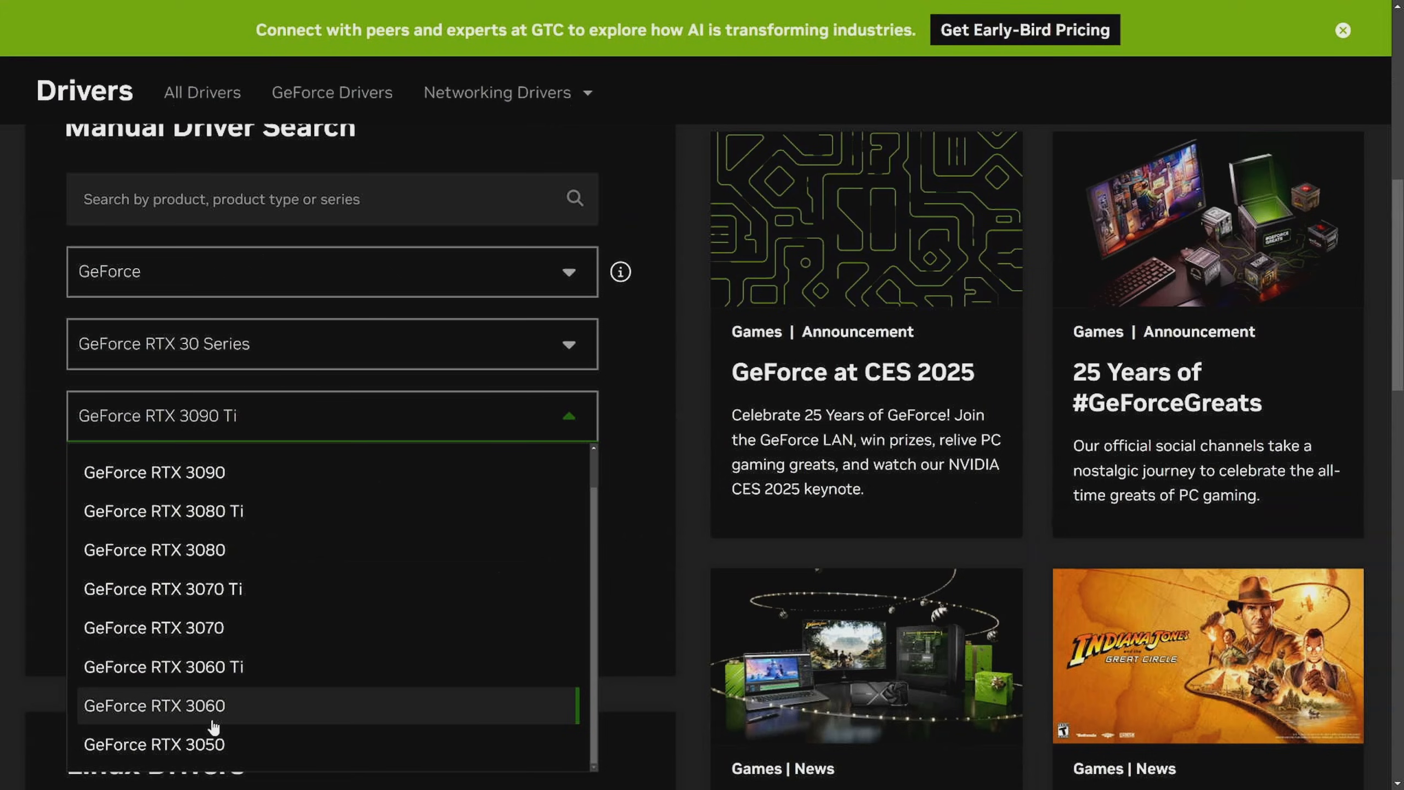
{"action": "left_click", "coordinate": [213, 713]}
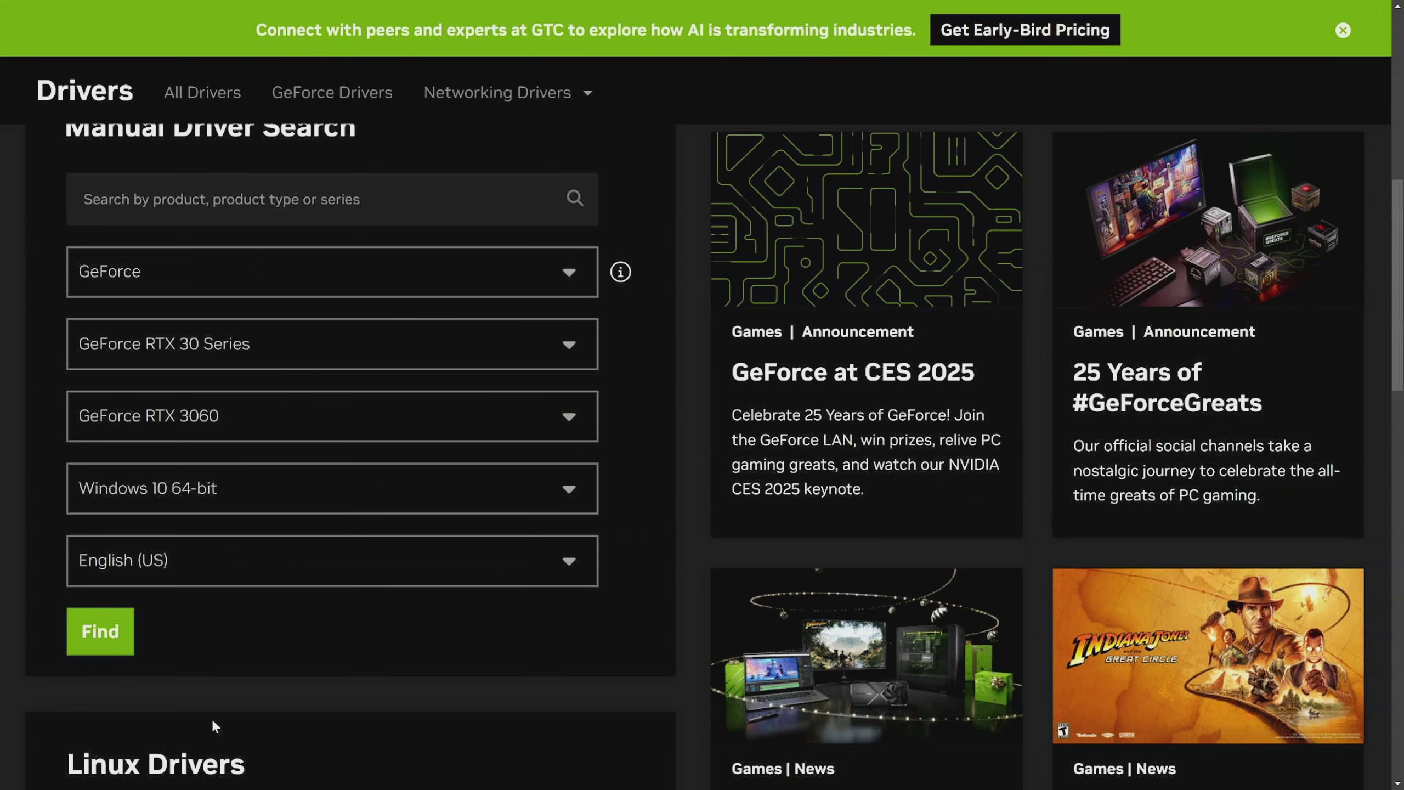
Choose Windows 11 as the operating system and run the driver search.
{"action": "left_click", "coordinate": [292, 503]}
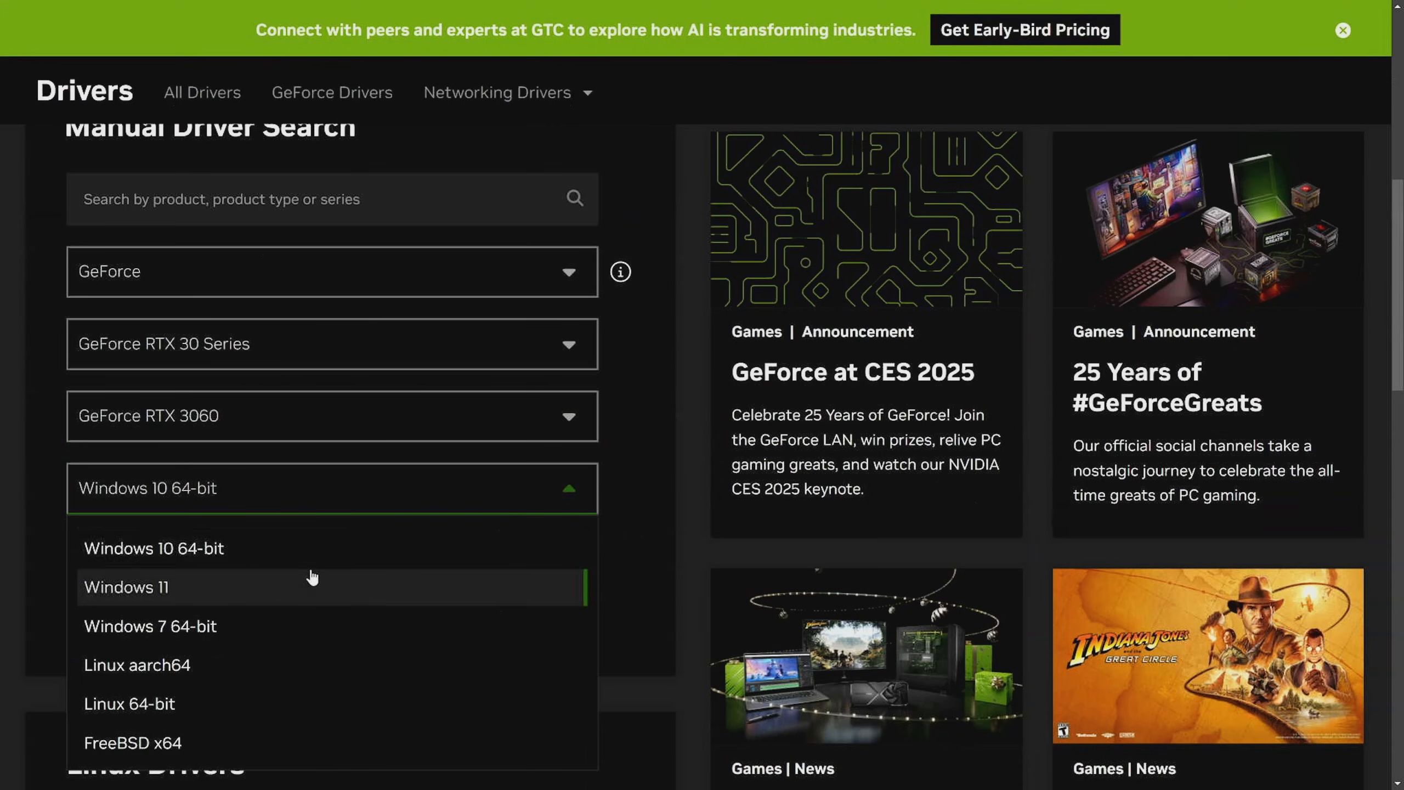
{"action": "left_click", "coordinate": [278, 600]}
{"action": "scroll", "coordinate": [373, 620], "scroll_direction": "up", "scroll_amount": 3}
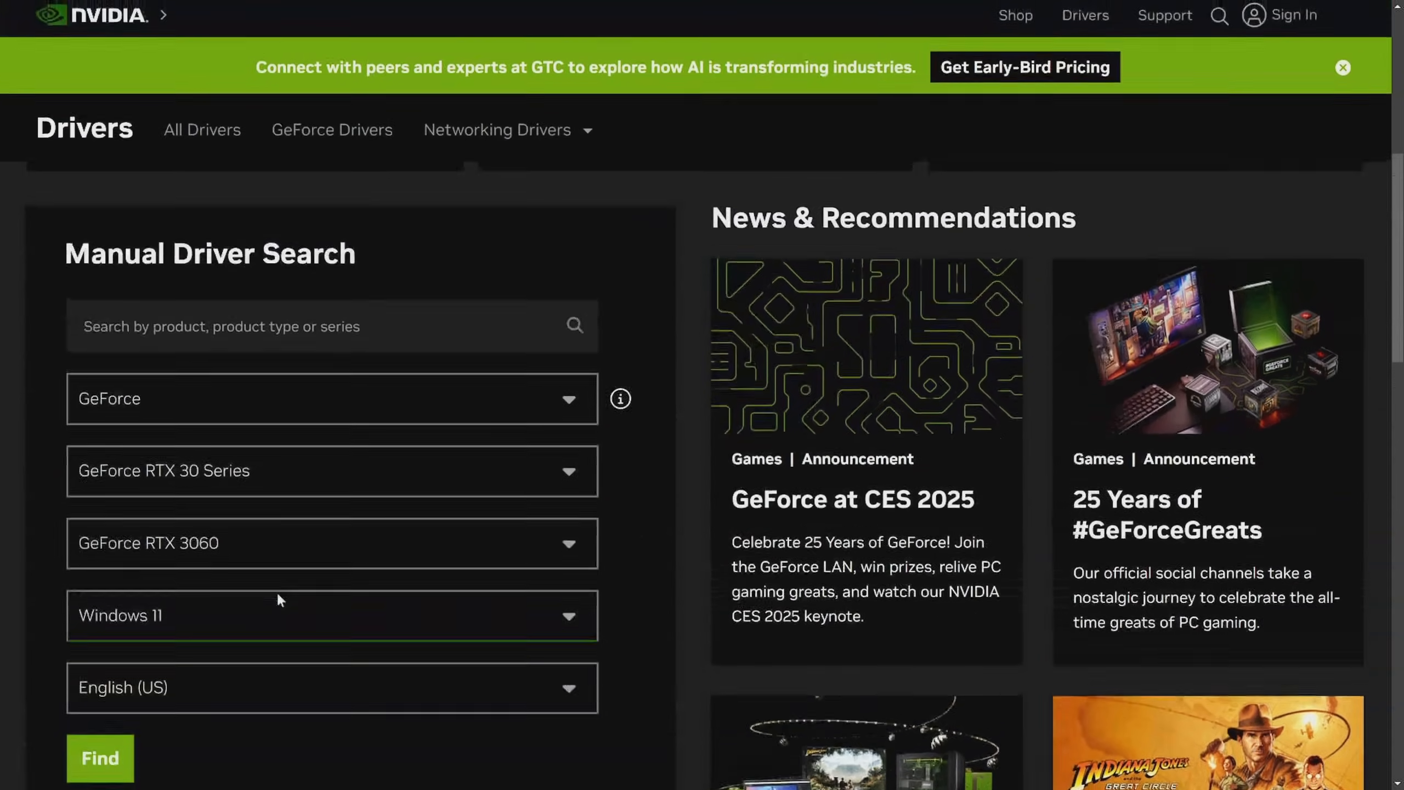
{"action": "scroll", "coordinate": [632, 562], "scroll_direction": "down", "scroll_amount": 3}
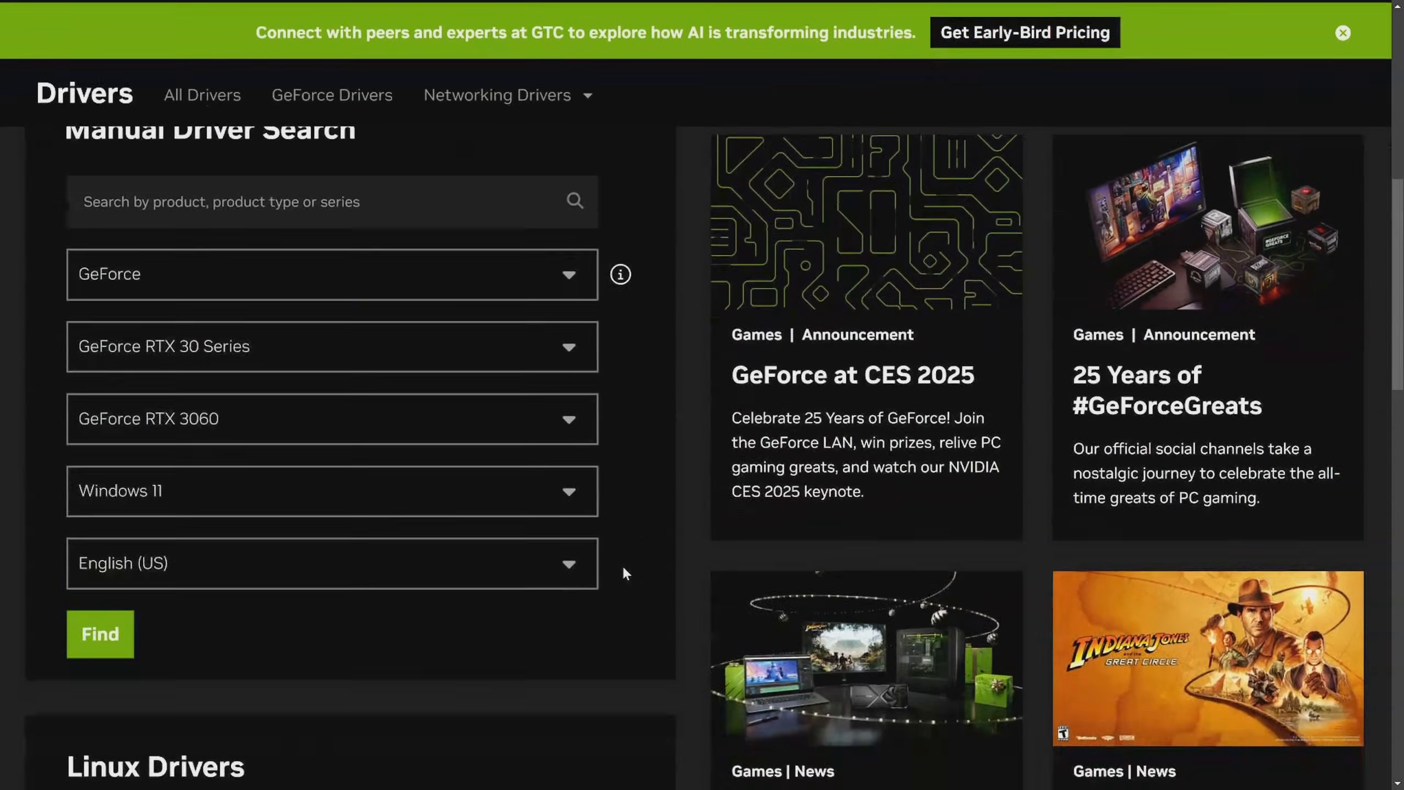
{"action": "left_click", "coordinate": [100, 631]}
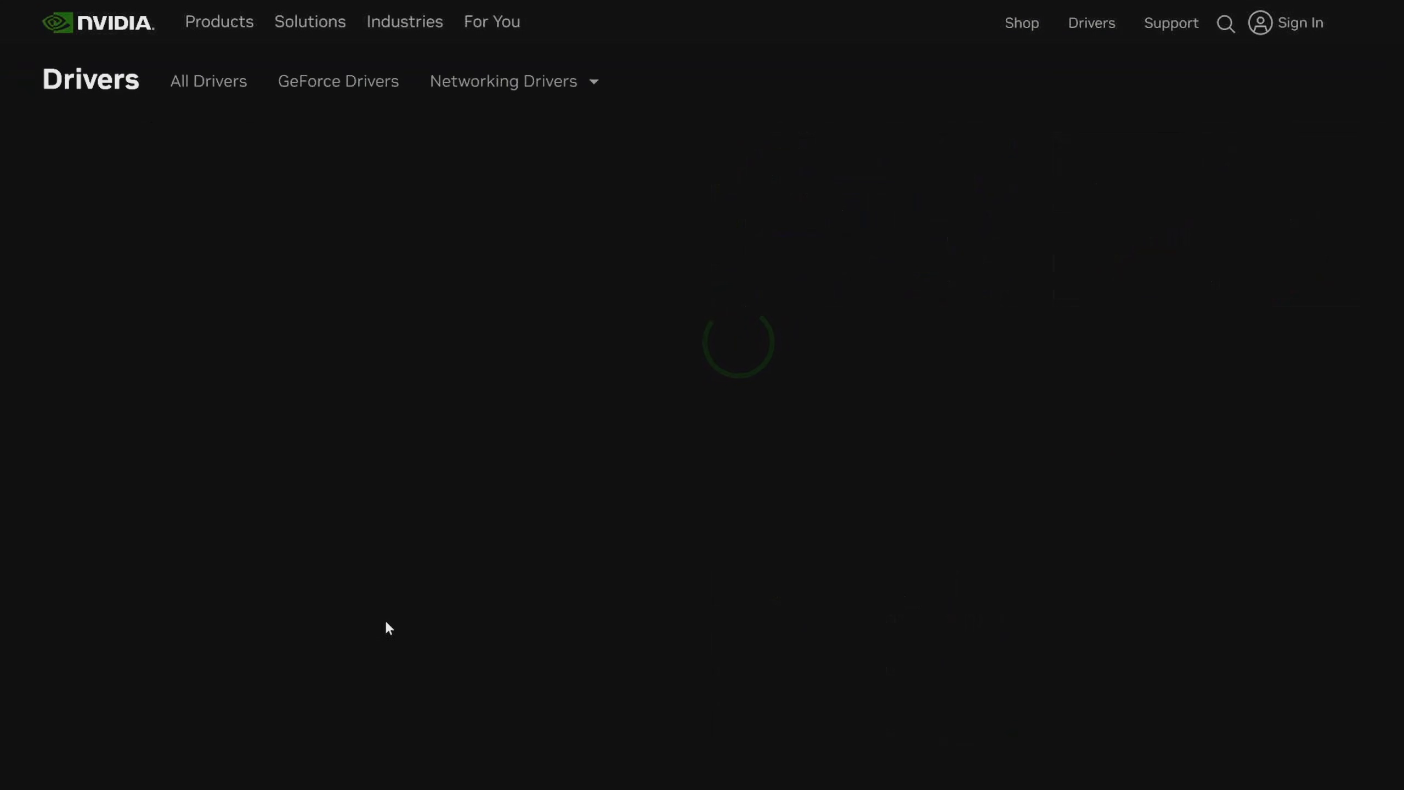
{"action": "scroll", "coordinate": [446, 565], "scroll_direction": "down", "scroll_amount": 3}
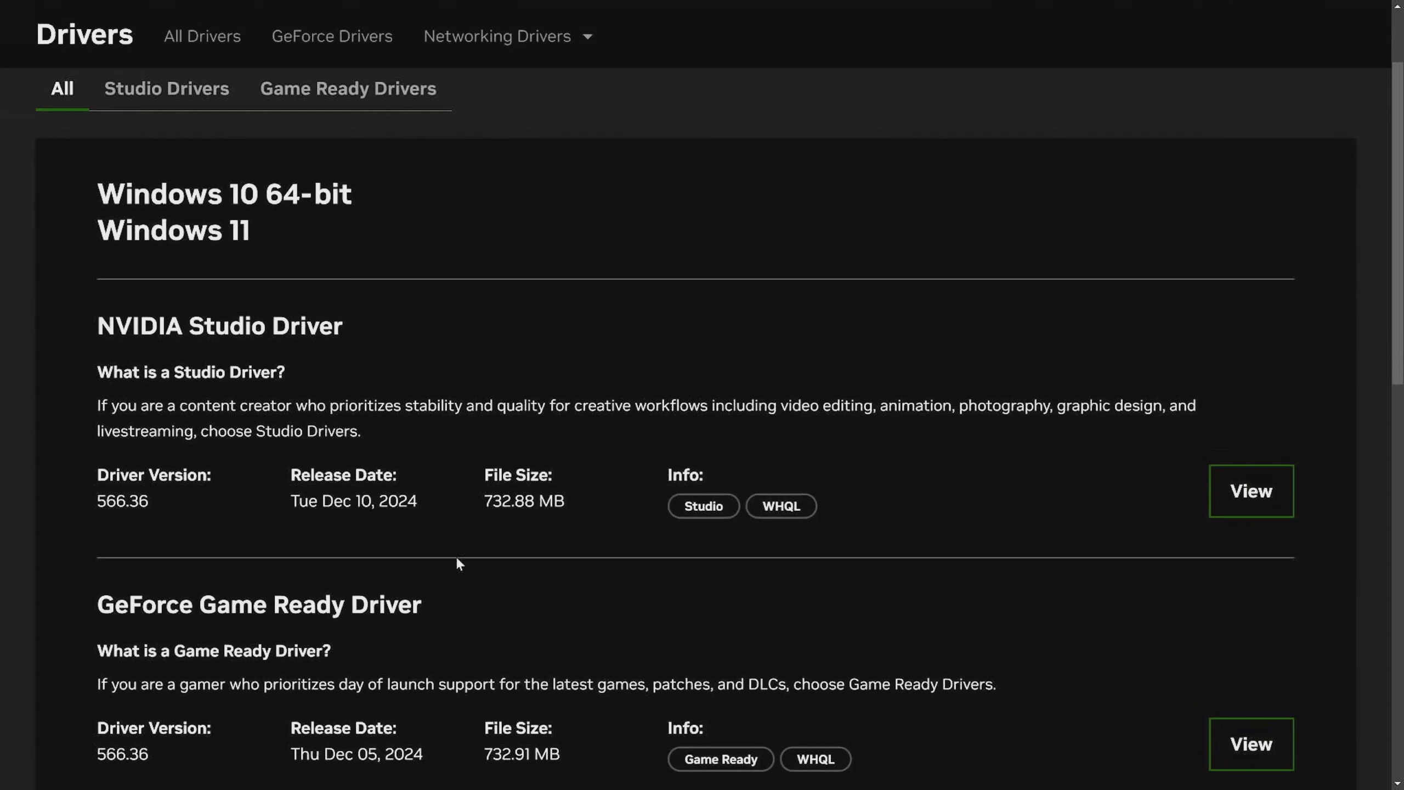
{"action": "scroll", "coordinate": [220, 506], "scroll_direction": "down", "scroll_amount": 1}
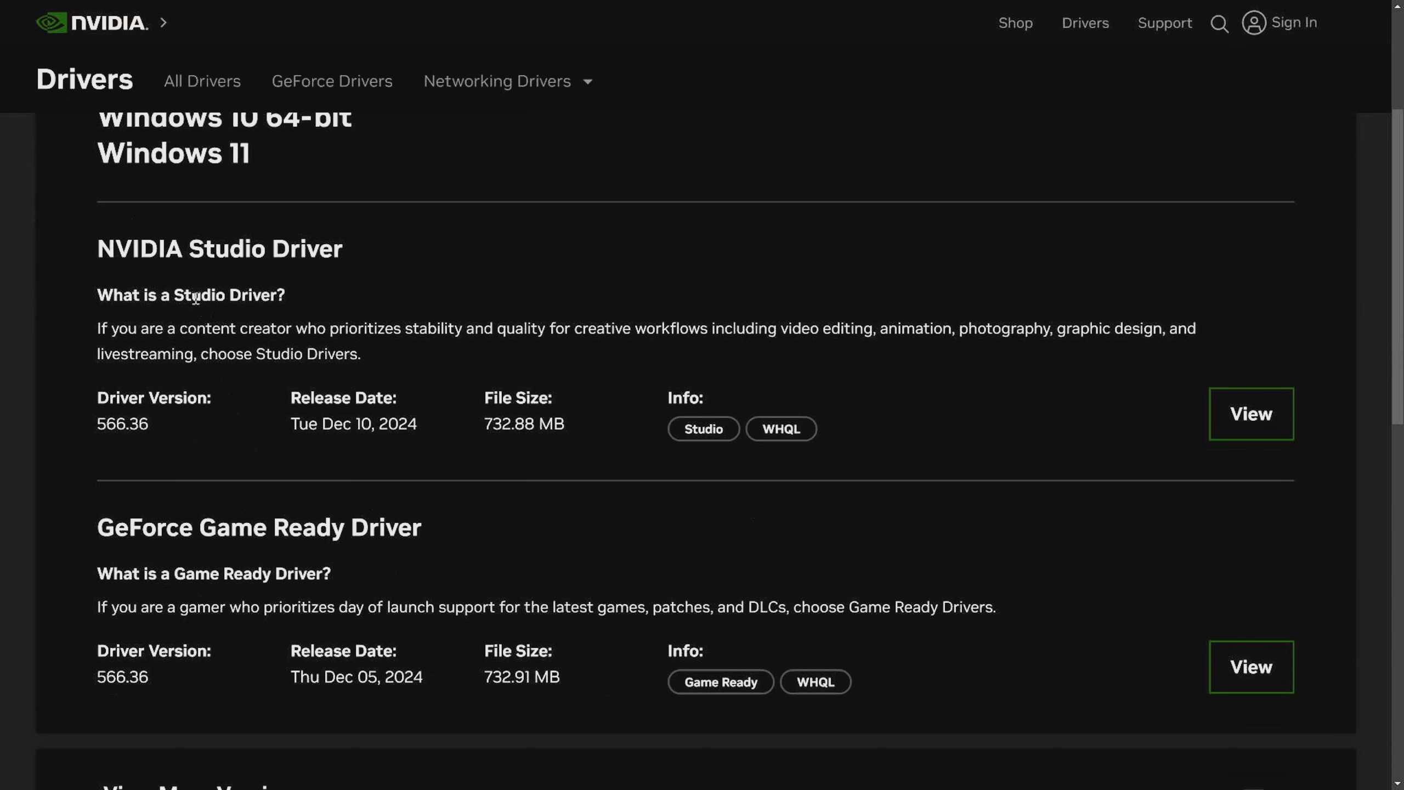
Compare the Studio Driver and Game Ready Driver entries on the results page.
{"action": "left_click_drag", "start_coordinate": [185, 249], "coordinate": [320, 250]}
{"action": "left_click_drag", "start_coordinate": [194, 528], "coordinate": [384, 528]}
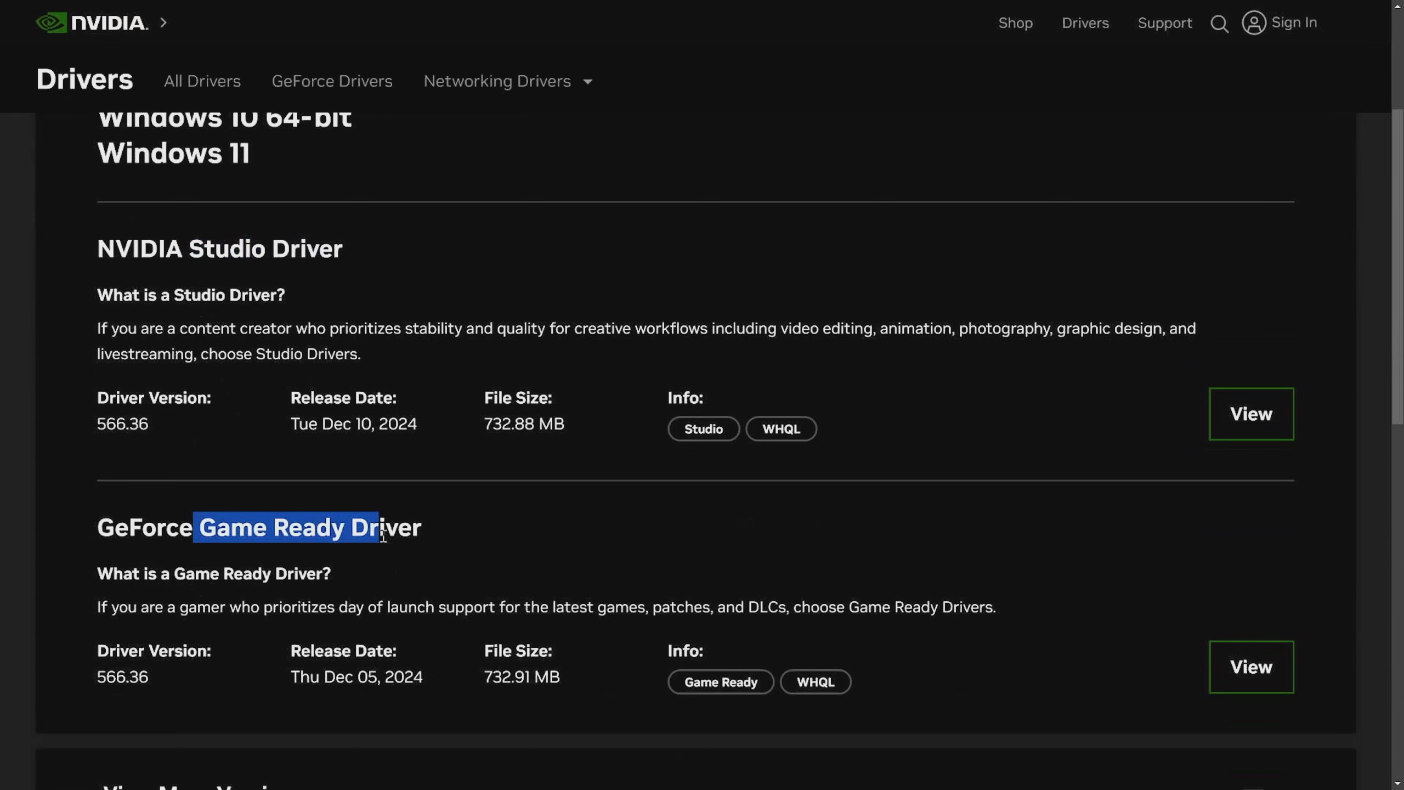
{"action": "left_click", "coordinate": [487, 554]}
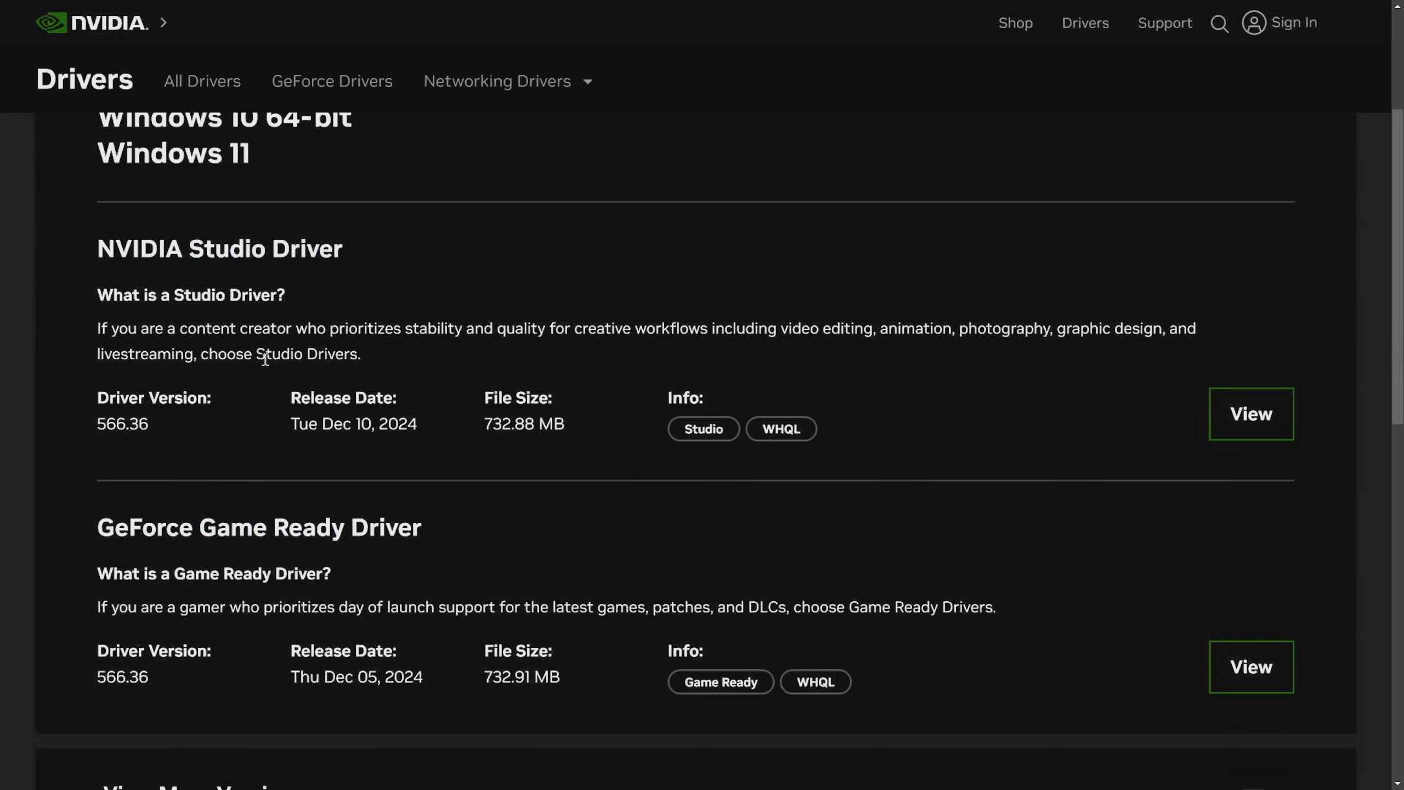
{"action": "left_click_drag", "start_coordinate": [264, 355], "coordinate": [362, 354]}
{"action": "left_click", "coordinate": [386, 531]}
{"action": "left_click_drag", "start_coordinate": [199, 528], "coordinate": [426, 518]}
{"action": "left_click", "coordinate": [480, 521]}
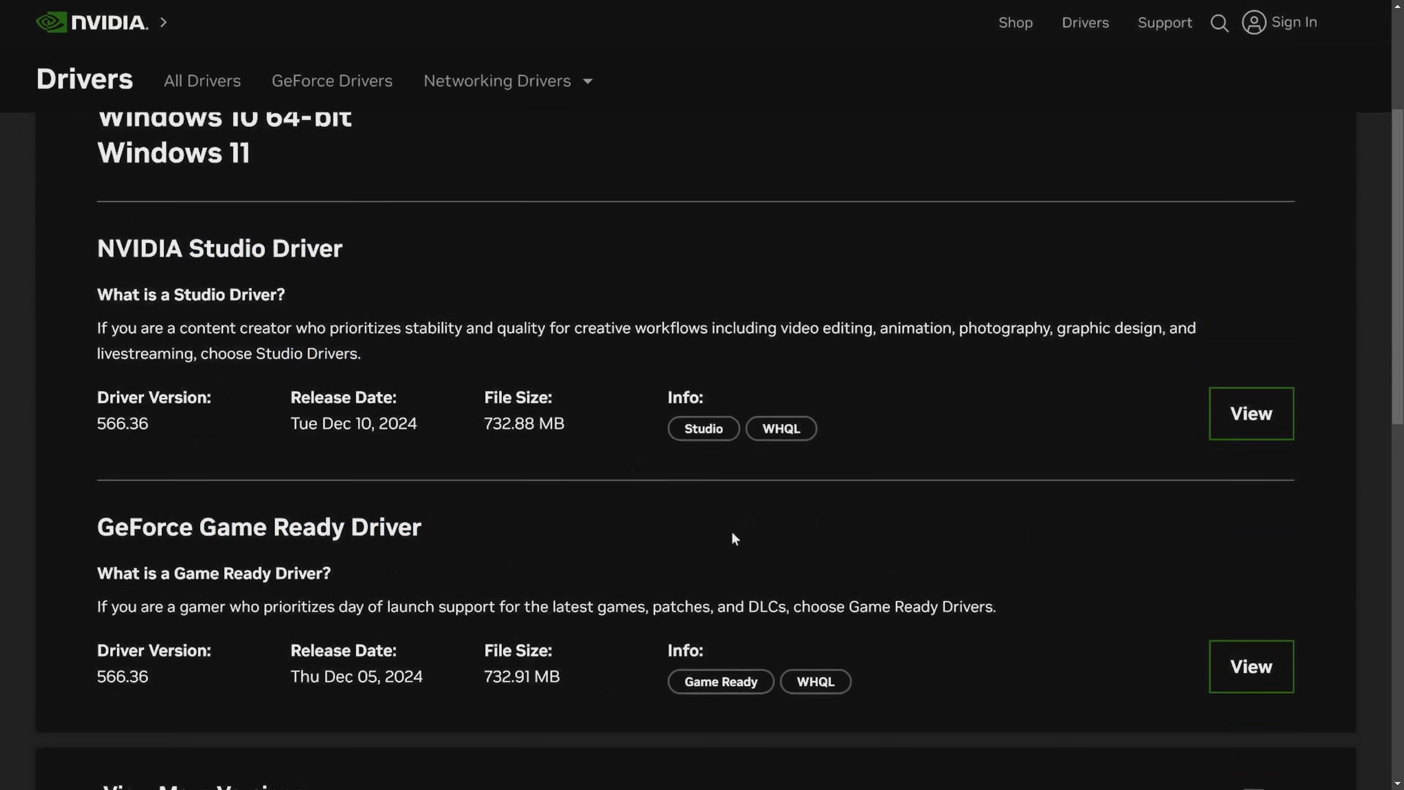
View the NVIDIA Studio Driver 566.36 details page and check its title.
{"action": "left_click", "coordinate": [1242, 417]}
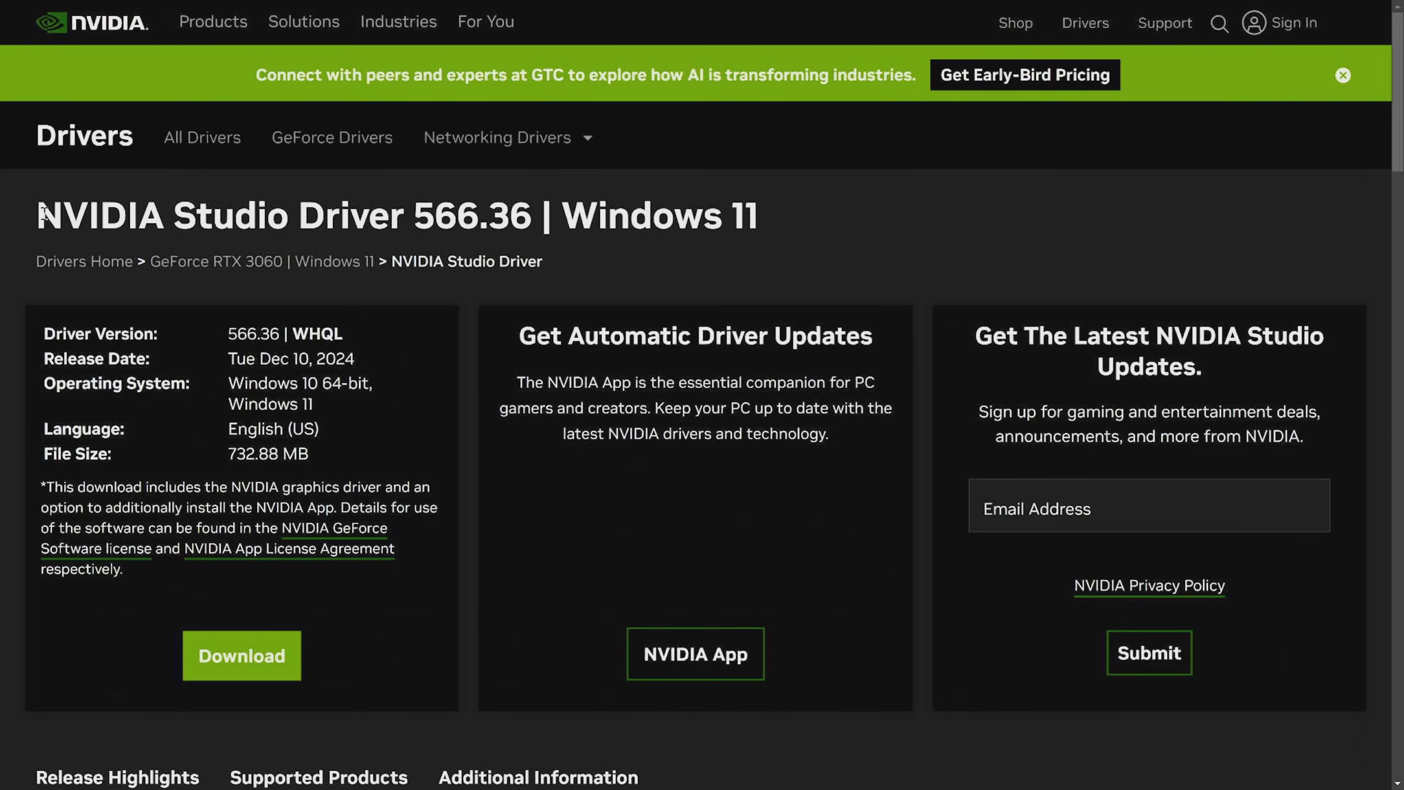
{"action": "left_click_drag", "start_coordinate": [33, 220], "coordinate": [814, 227]}
{"action": "left_click", "coordinate": [822, 226]}
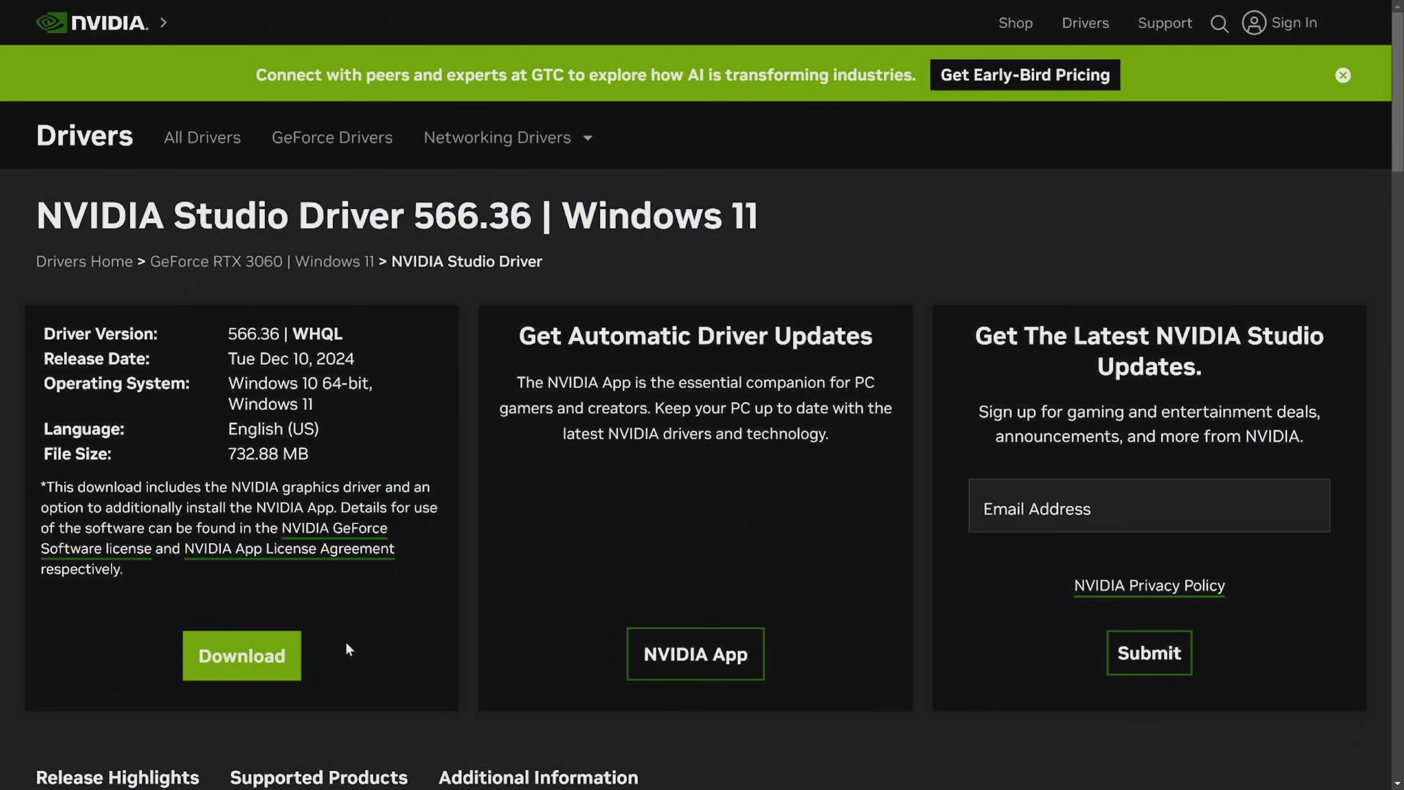
Download the Studio Driver 566.36 installer and save it into Downloads.
{"action": "left_click", "coordinate": [241, 656]}
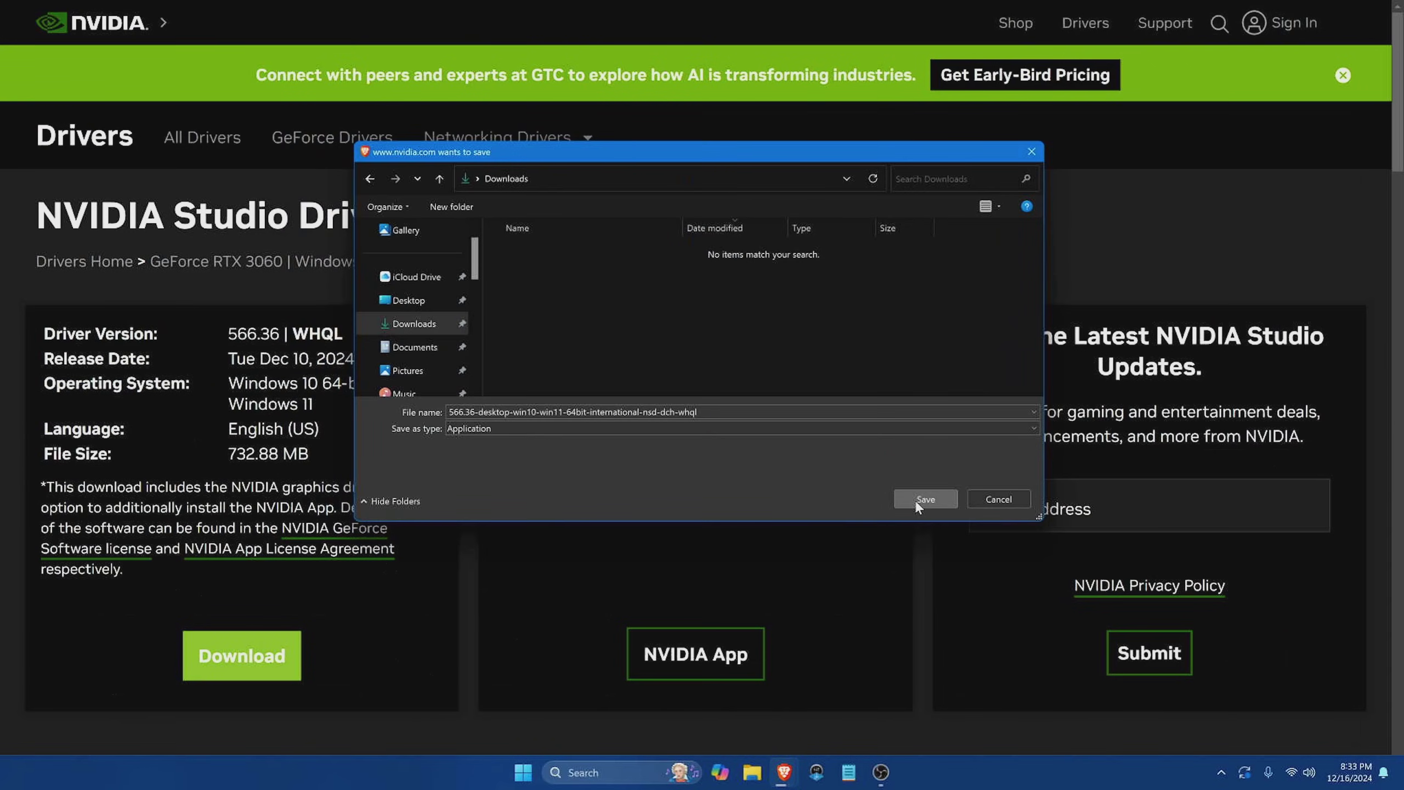
{"action": "left_click", "coordinate": [915, 500]}
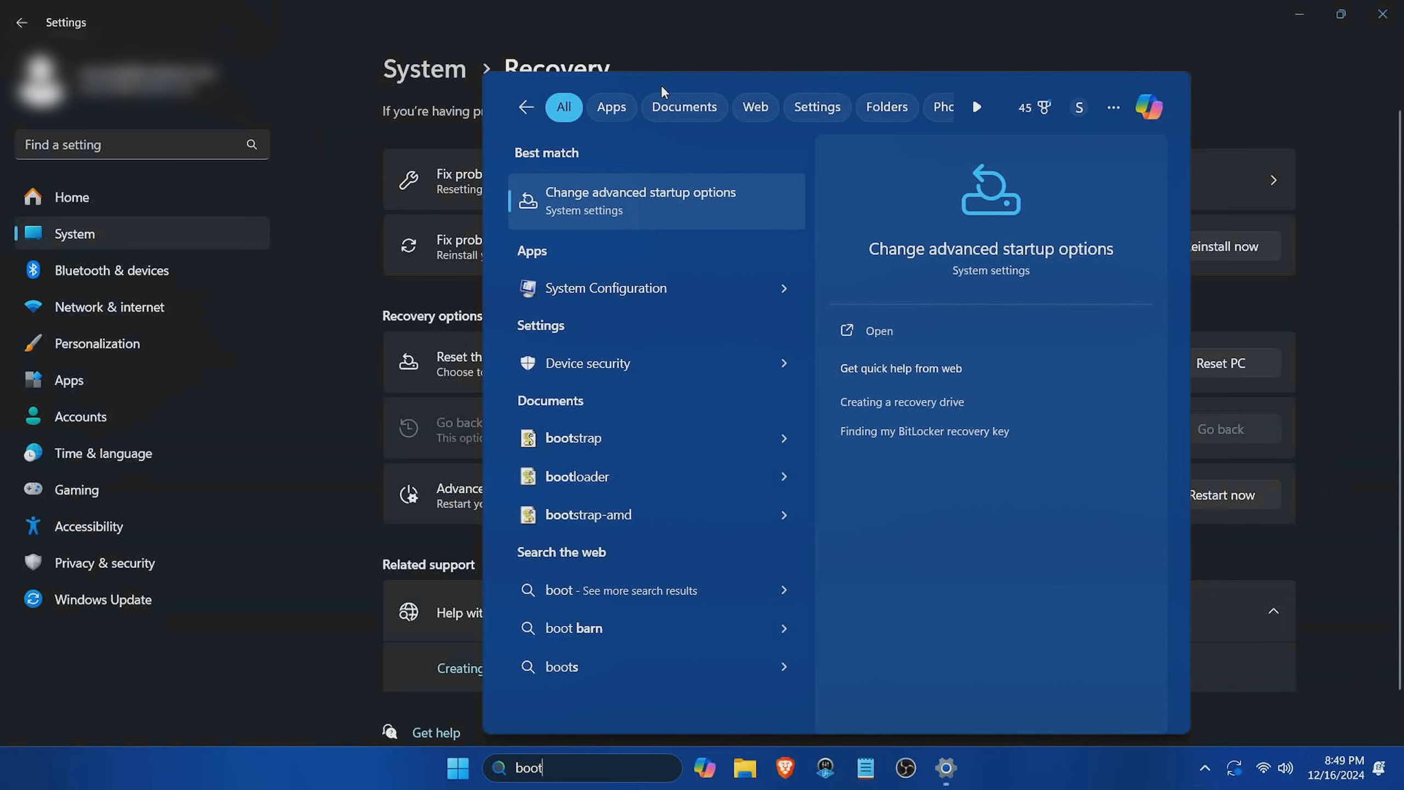
Go to Change advanced startup options and restart the PC into advanced startup.
{"action": "left_click", "coordinate": [644, 198]}
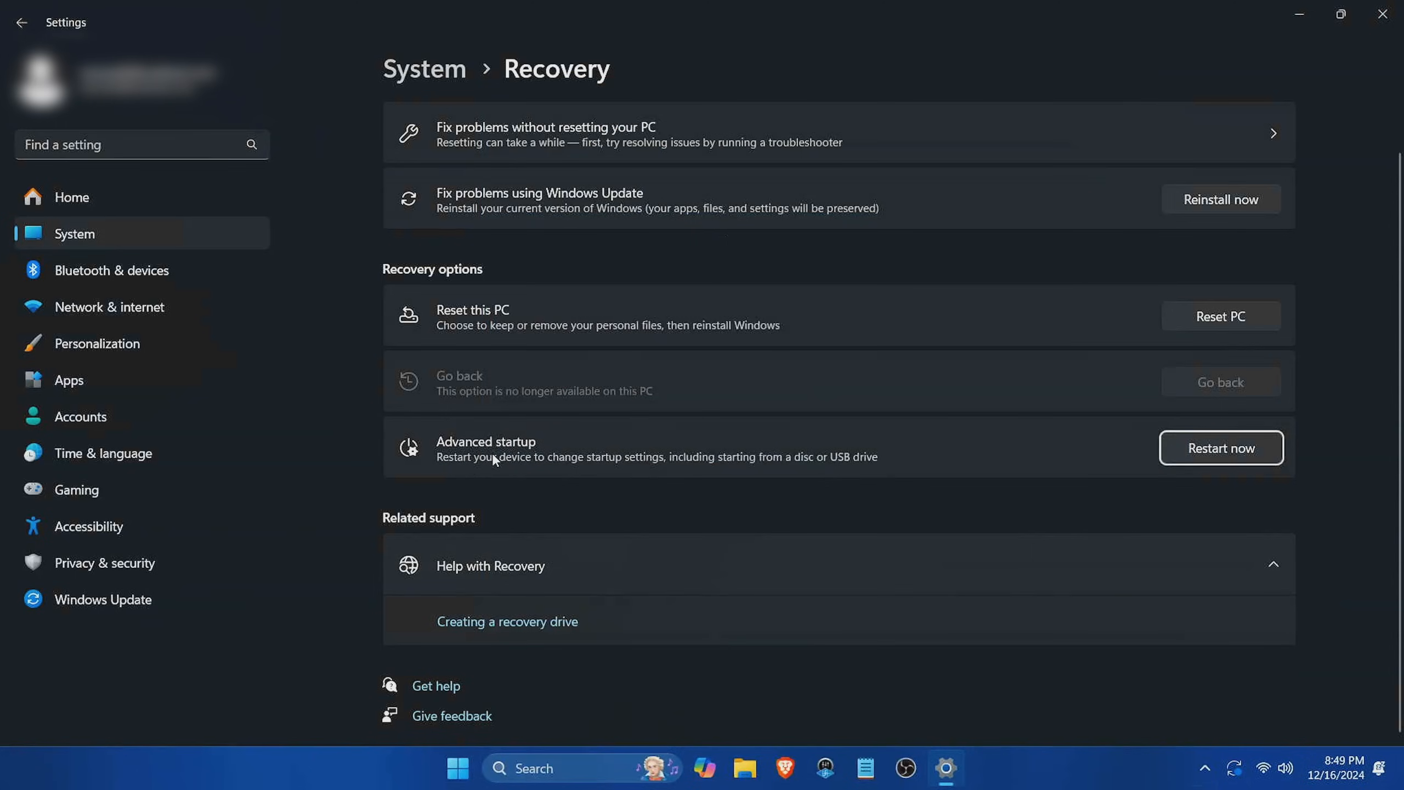
{"action": "left_click", "coordinate": [1227, 458]}
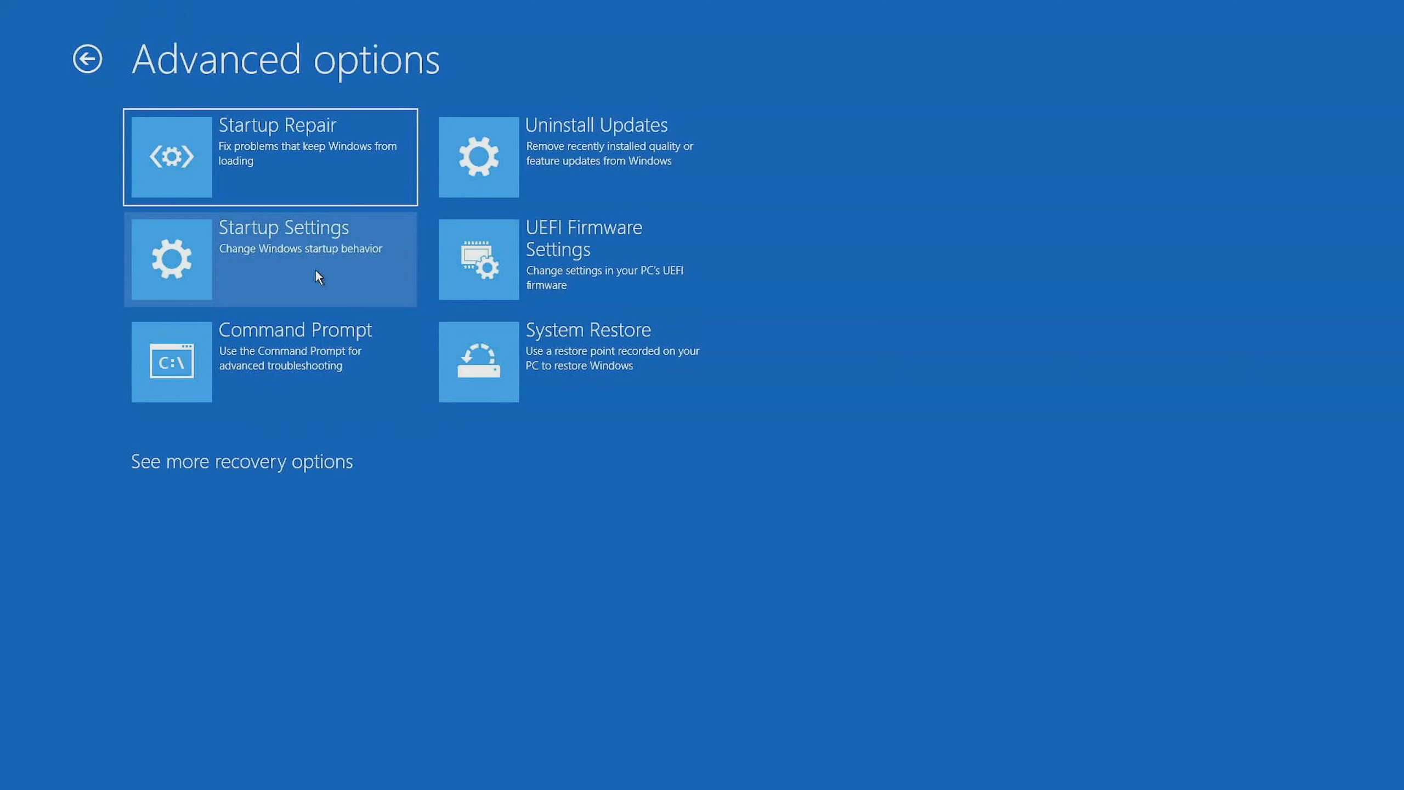
Enter Startup Settings from the recovery Advanced options to enable Safe Mode.
{"action": "left_click", "coordinate": [257, 260]}
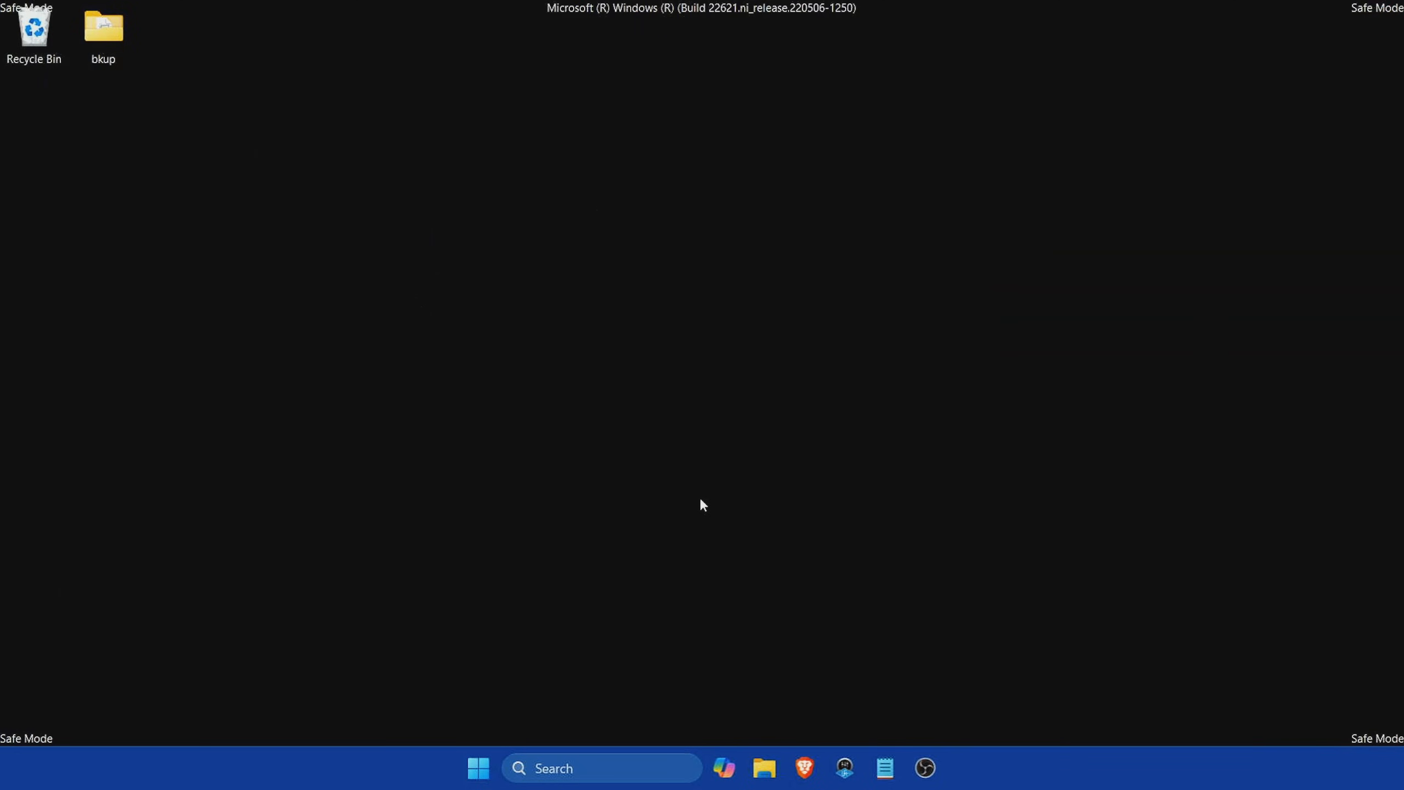
Launch Device Manager from Start search and position its window.
{"action": "left_click", "coordinate": [652, 767]}
{"action": "type", "text": "device"}
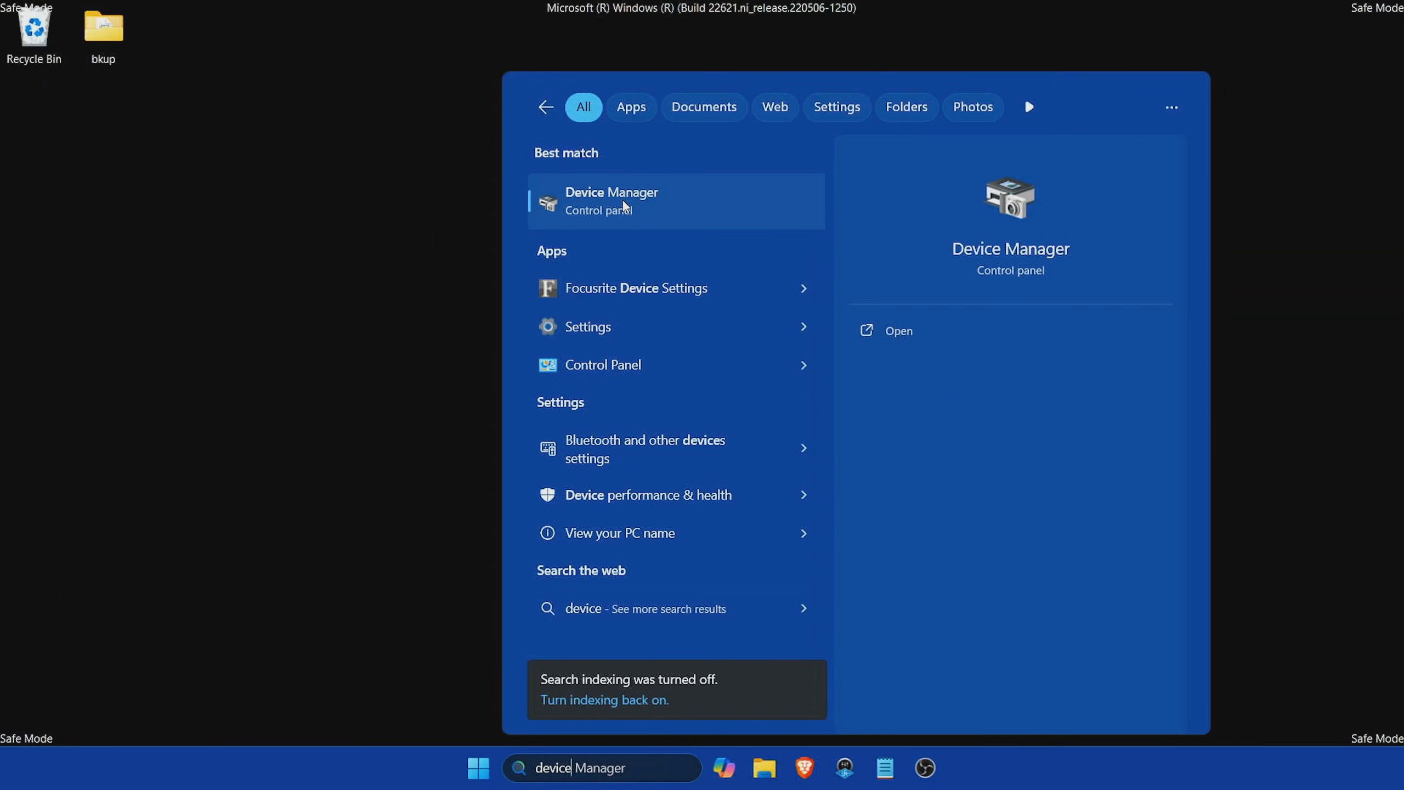
{"action": "left_click", "coordinate": [625, 203]}
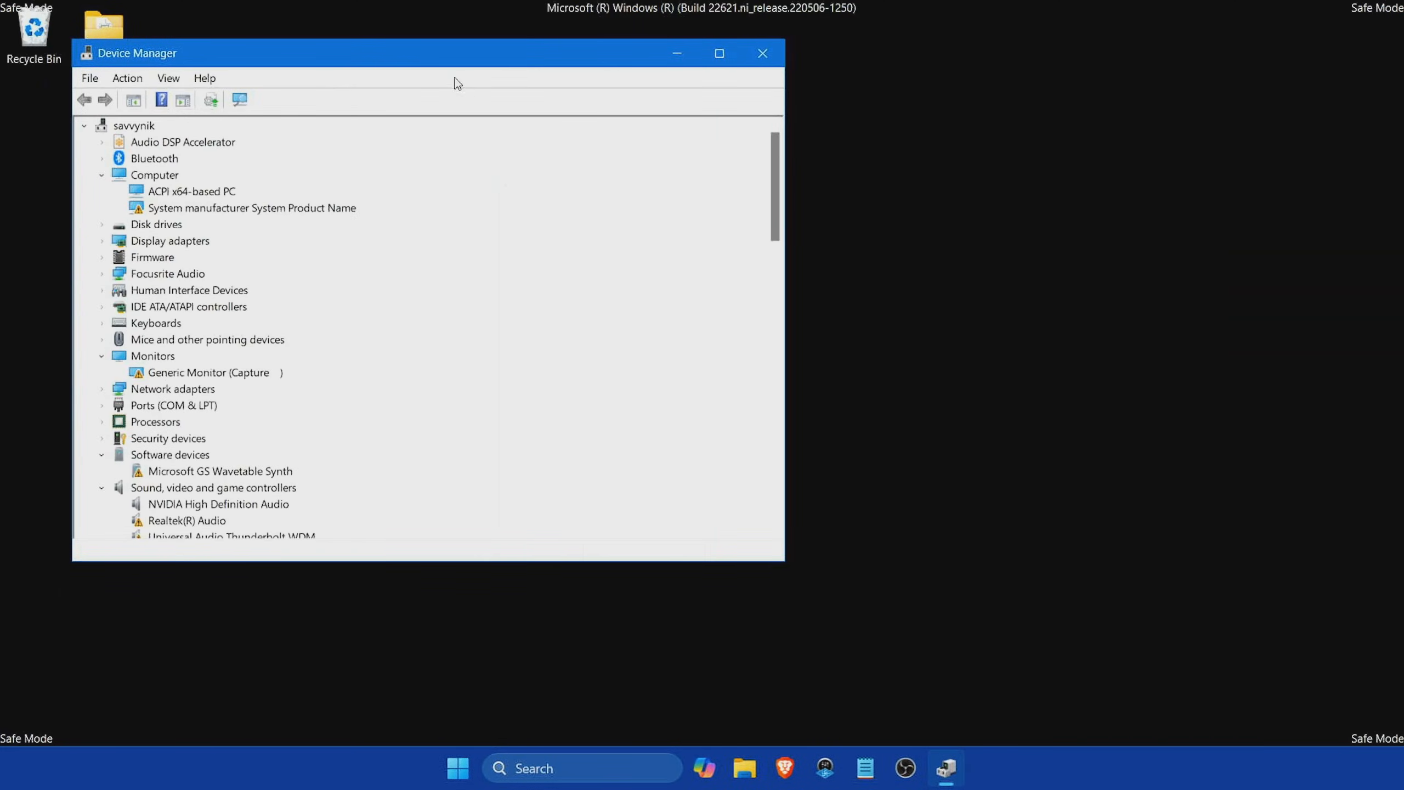
{"action": "left_click_drag", "start_coordinate": [453, 57], "coordinate": [748, 66]}
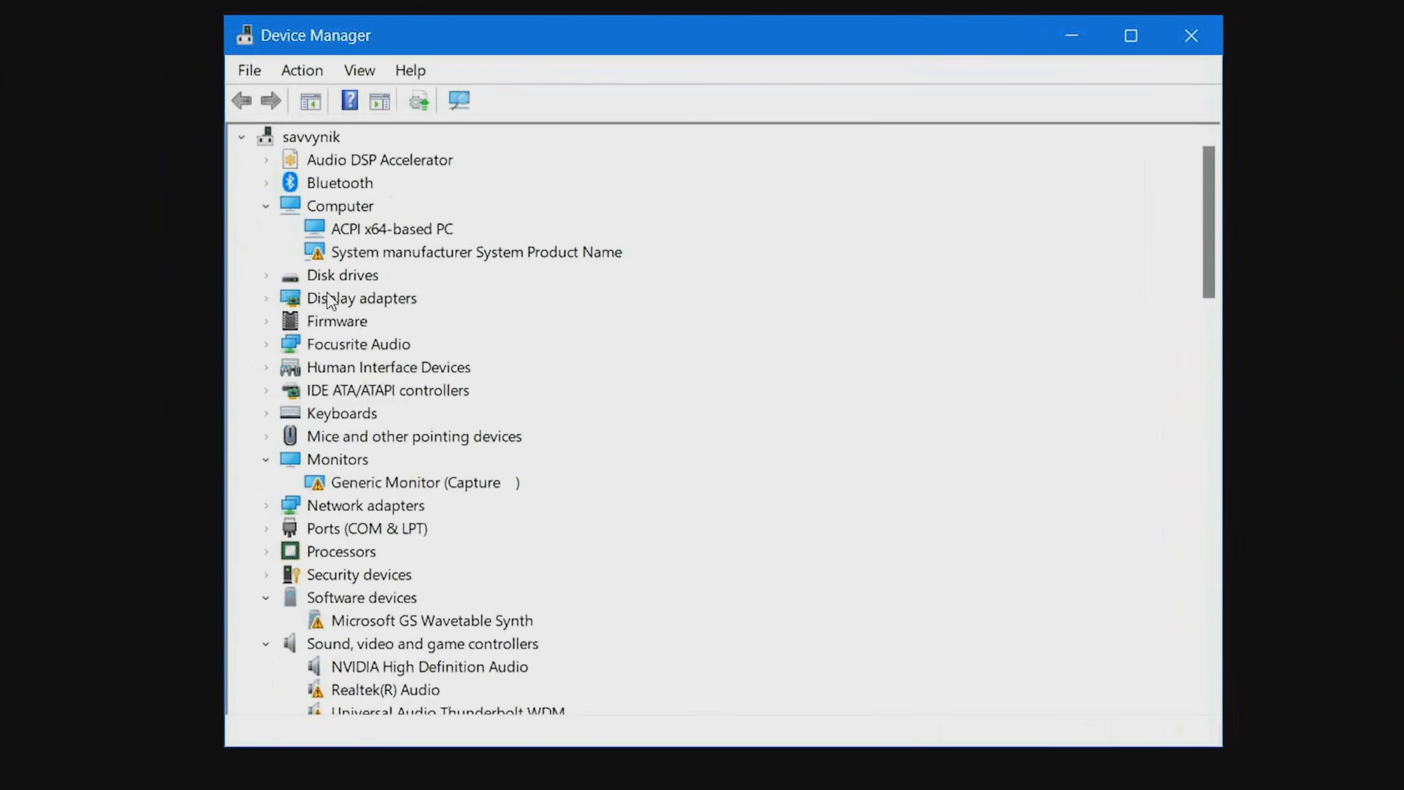
Expand Display adapters and select the NVIDIA GeForce GTX 1660 SUPER card.
{"action": "left_click", "coordinate": [341, 299]}
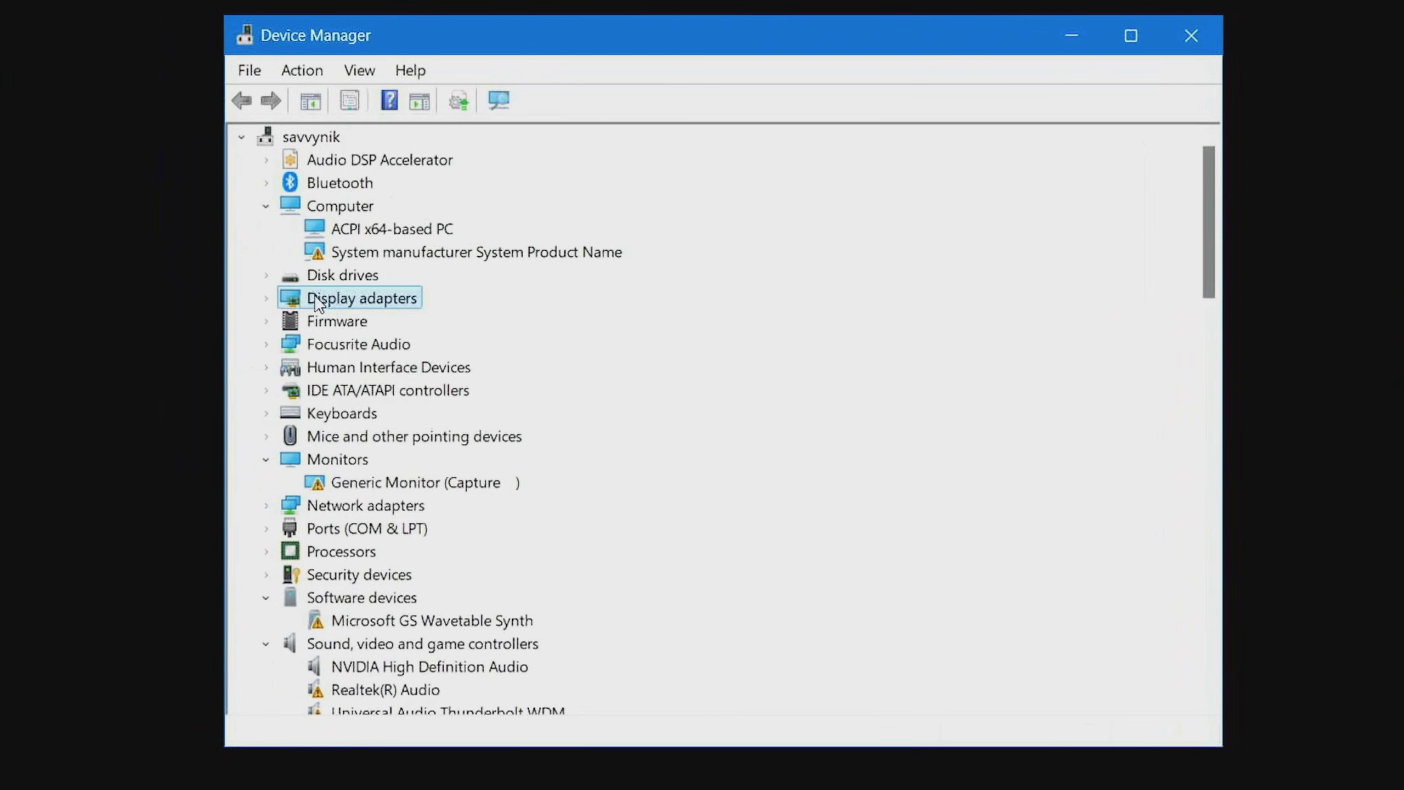
{"action": "left_click", "coordinate": [266, 299]}
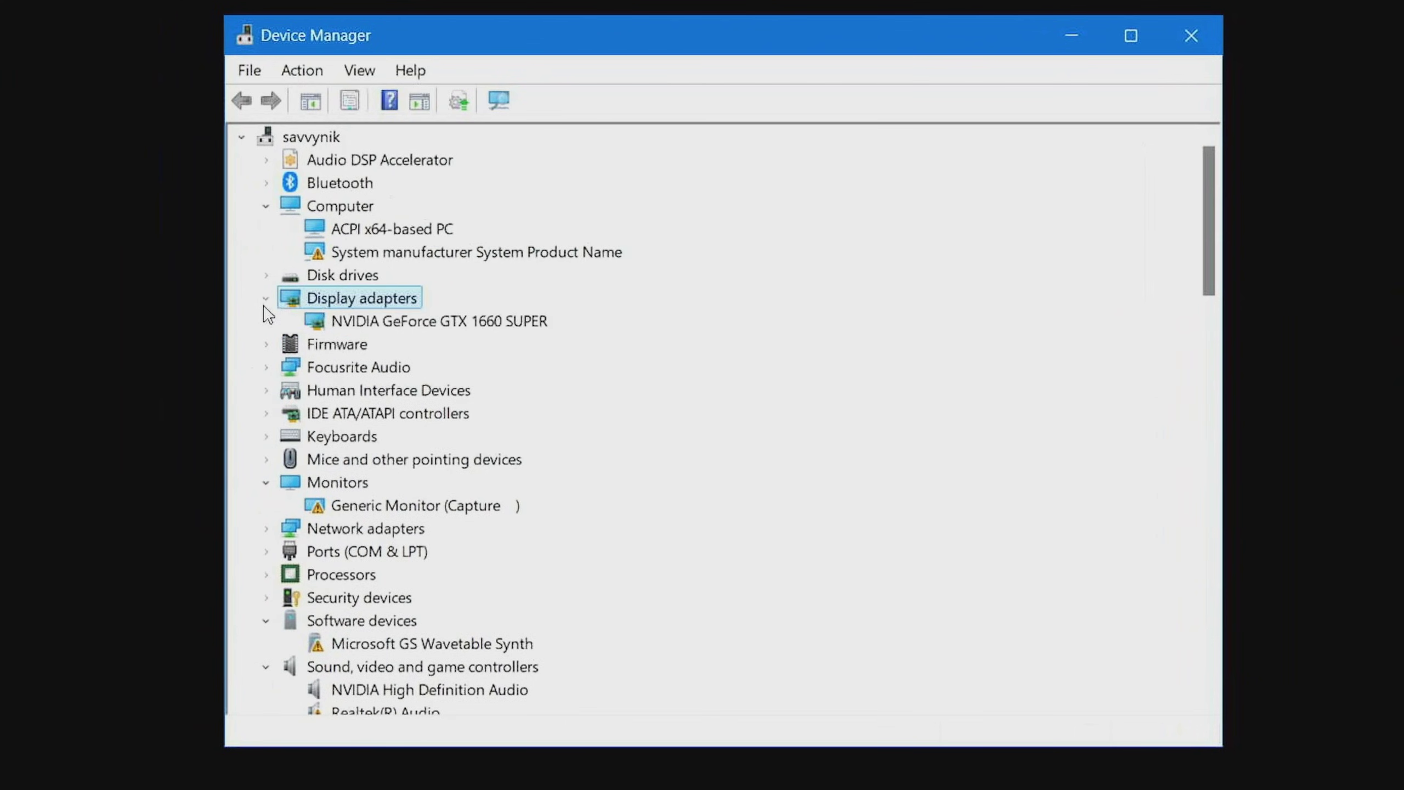
{"action": "left_click", "coordinate": [450, 322]}
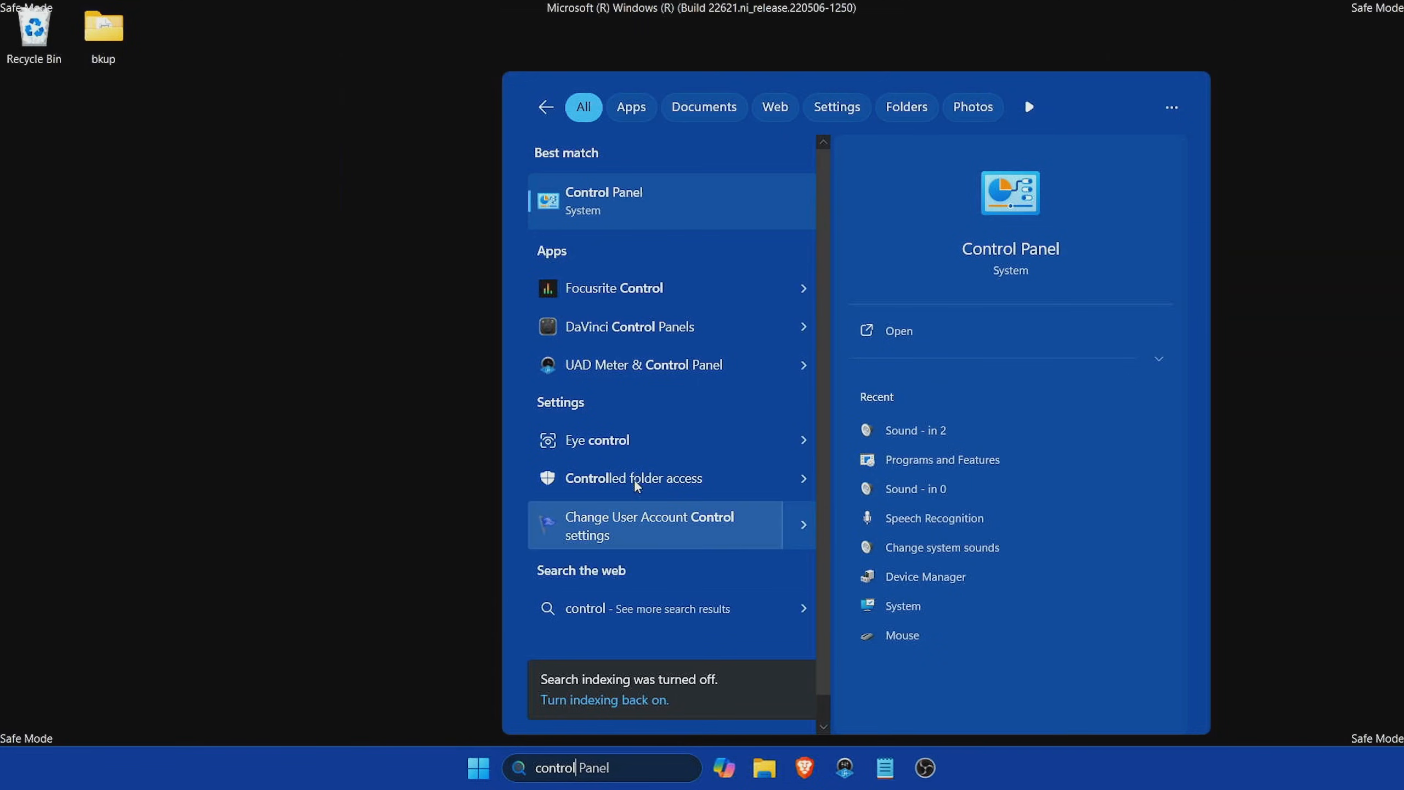
Go to Control Panel's Programs and Features and select NVIDIA Graphics Driver 560.94.
{"action": "left_click", "coordinate": [615, 207]}
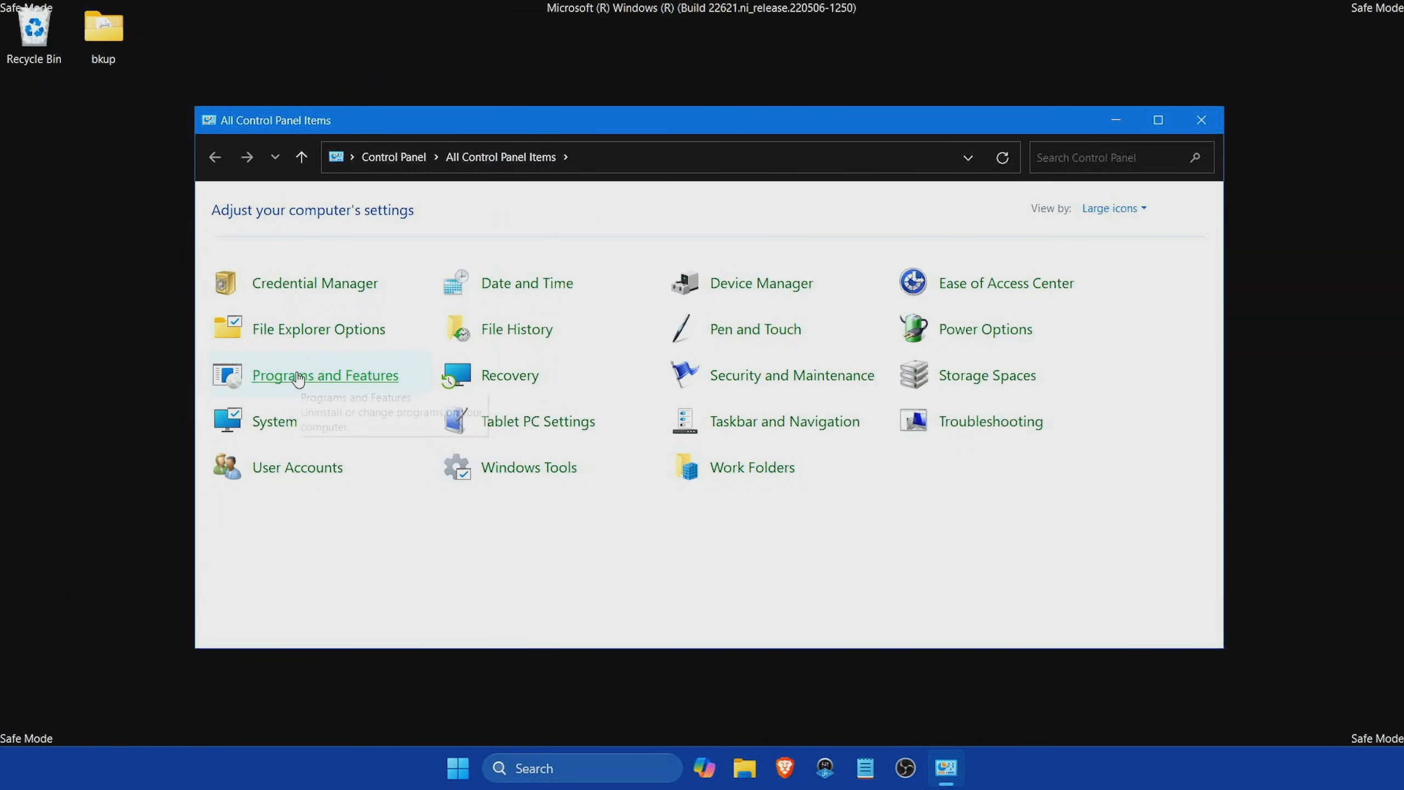
{"action": "left_click", "coordinate": [296, 378]}
{"action": "scroll", "coordinate": [546, 466], "scroll_direction": "down", "scroll_amount": 5}
{"action": "left_click", "coordinate": [546, 467]}
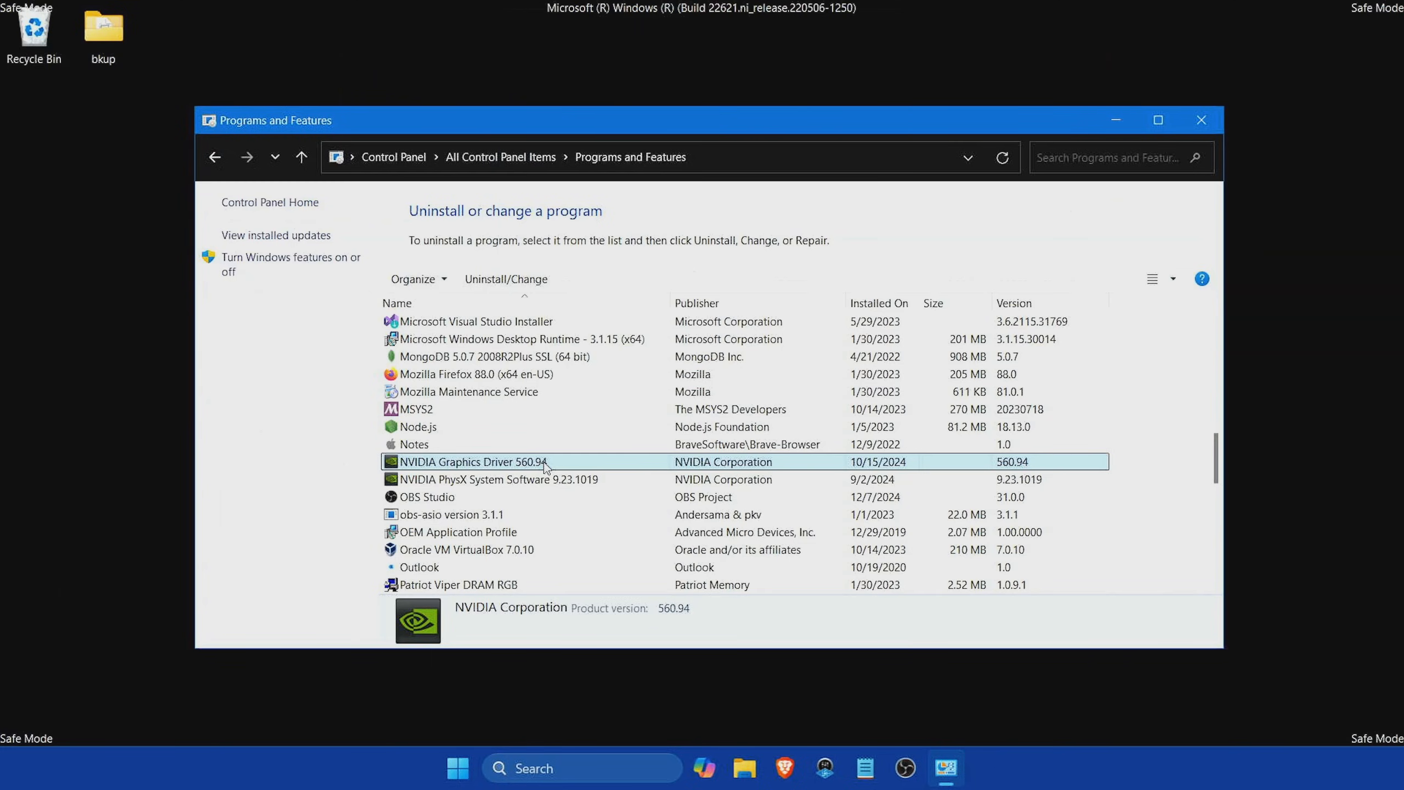
Uninstall the NVIDIA graphics driver and choose Restart Later.
{"action": "right_click", "coordinate": [545, 466]}
{"action": "left_click", "coordinate": [576, 474]}
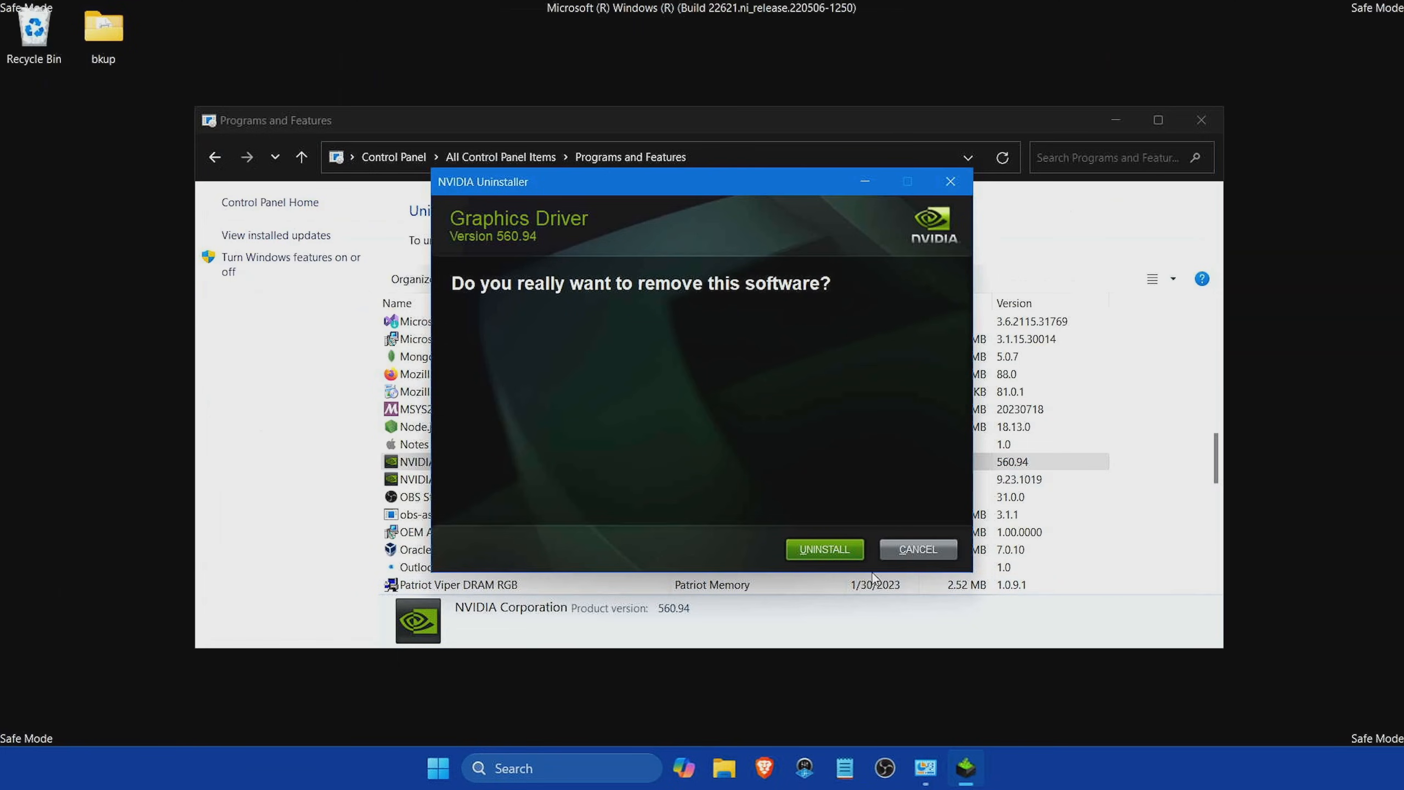
{"action": "left_click", "coordinate": [825, 549]}
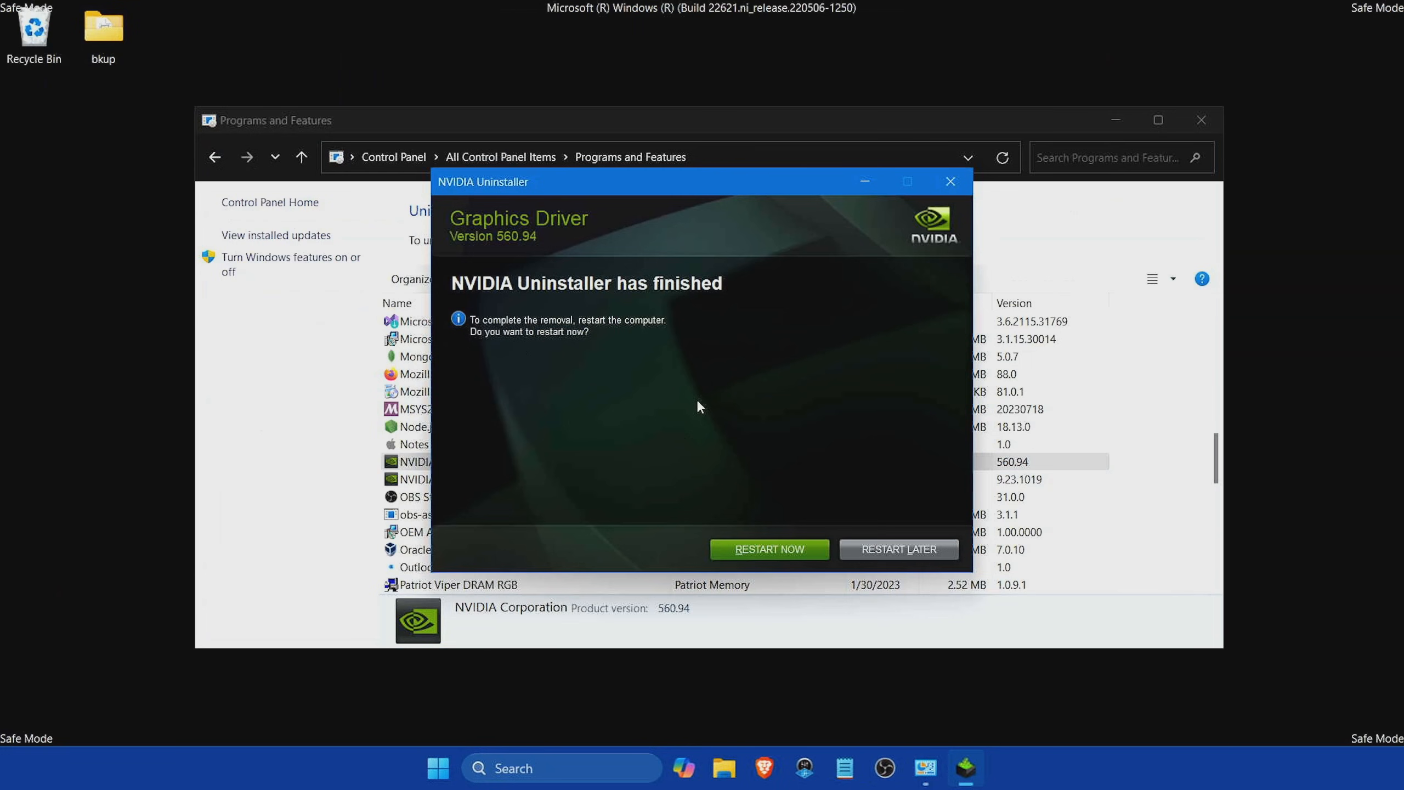
{"action": "left_click", "coordinate": [898, 549]}
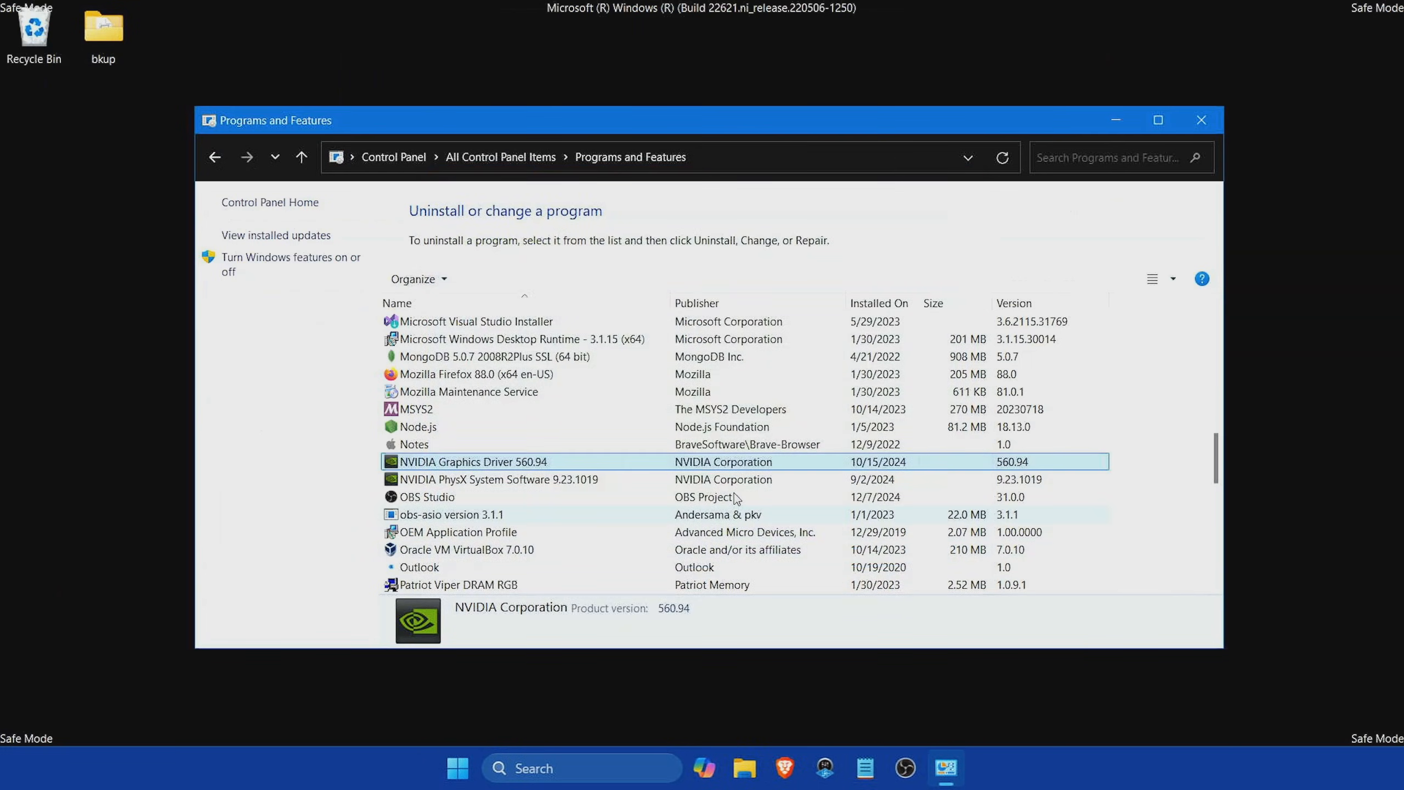
Reopen Device Manager, confirm Display adapters is gone with only NVIDIA audio left, then close it.
{"action": "left_click", "coordinate": [1200, 120]}
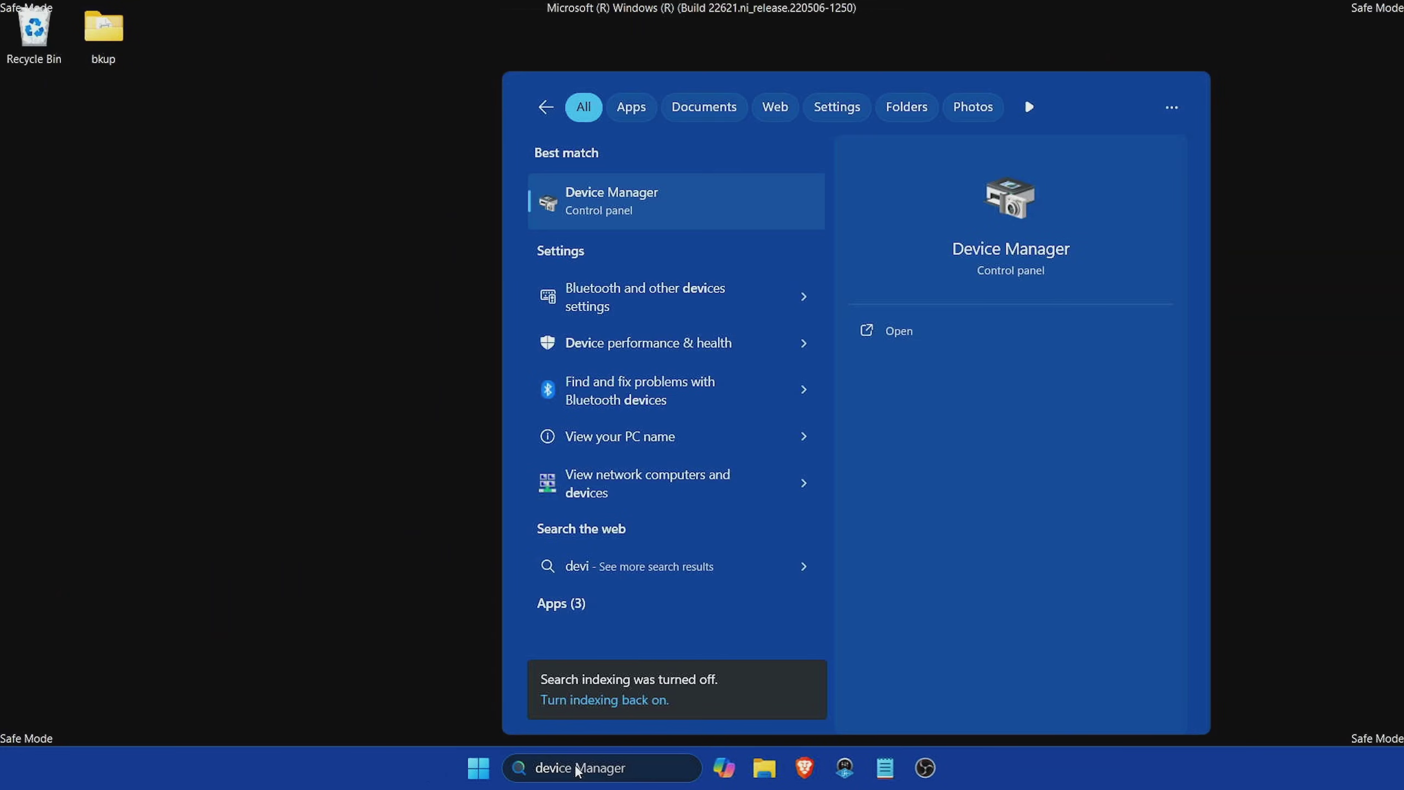
{"action": "key", "text": "Return"}
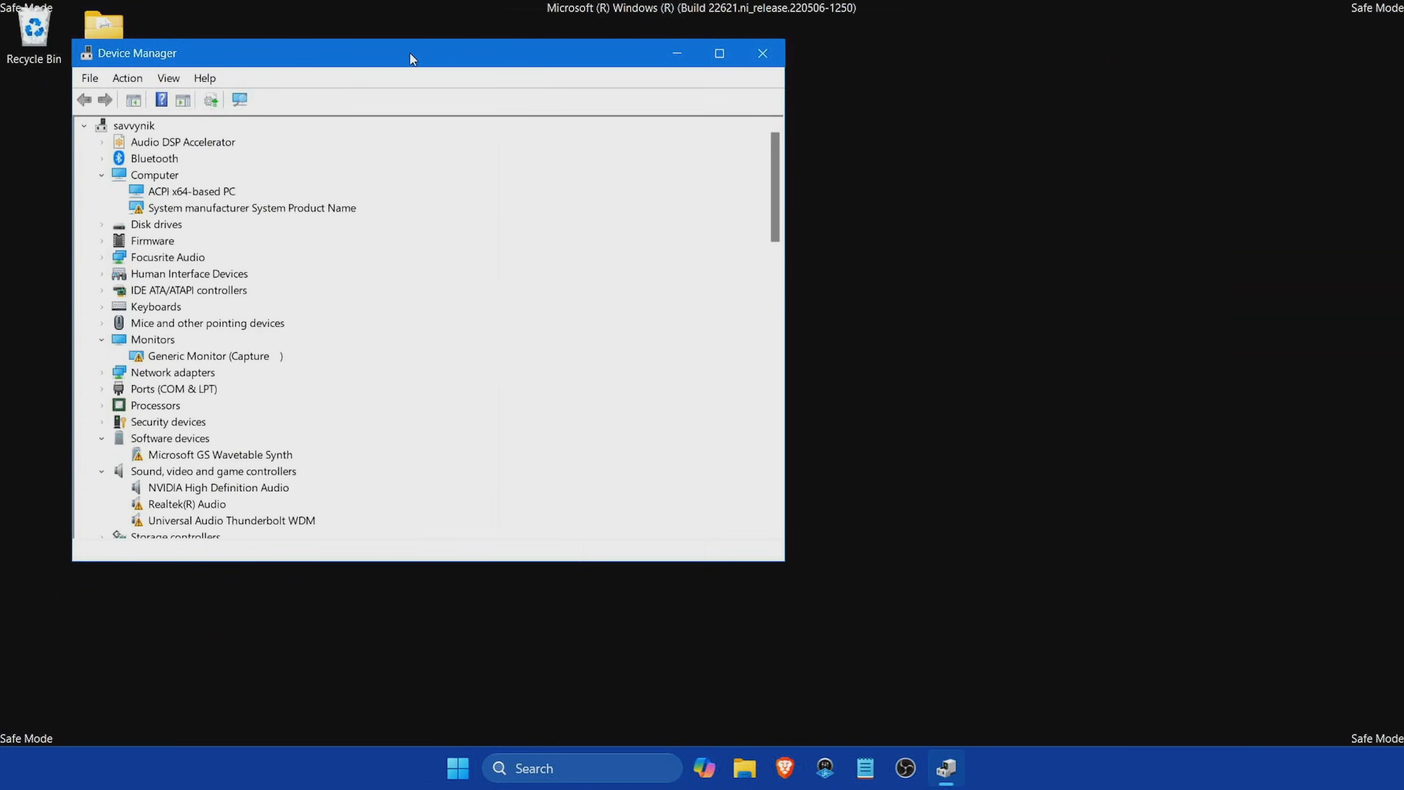
{"action": "left_click_drag", "start_coordinate": [410, 52], "coordinate": [731, 62]}
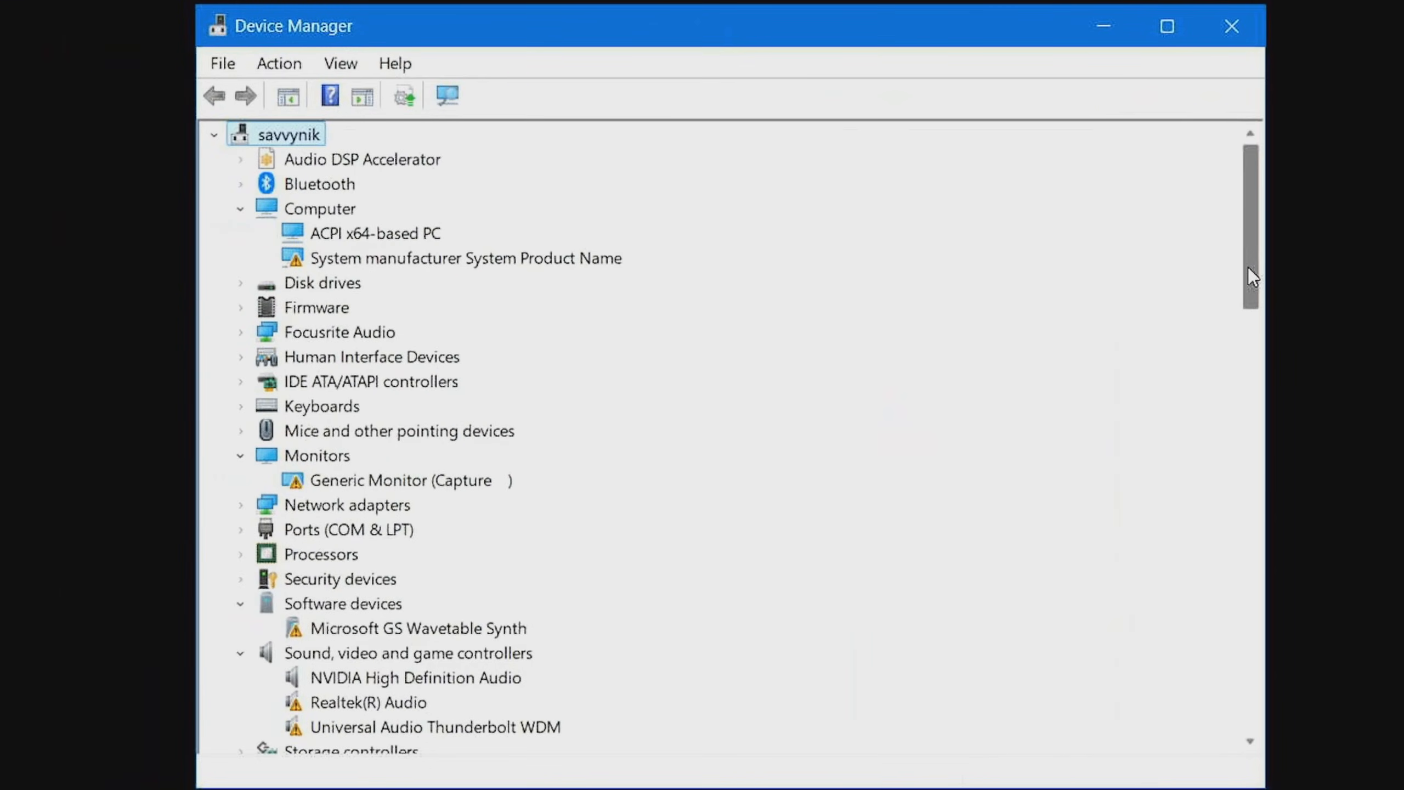
{"action": "left_click_drag", "start_coordinate": [1248, 267], "coordinate": [1250, 327]}
{"action": "left_click", "coordinate": [395, 454]}
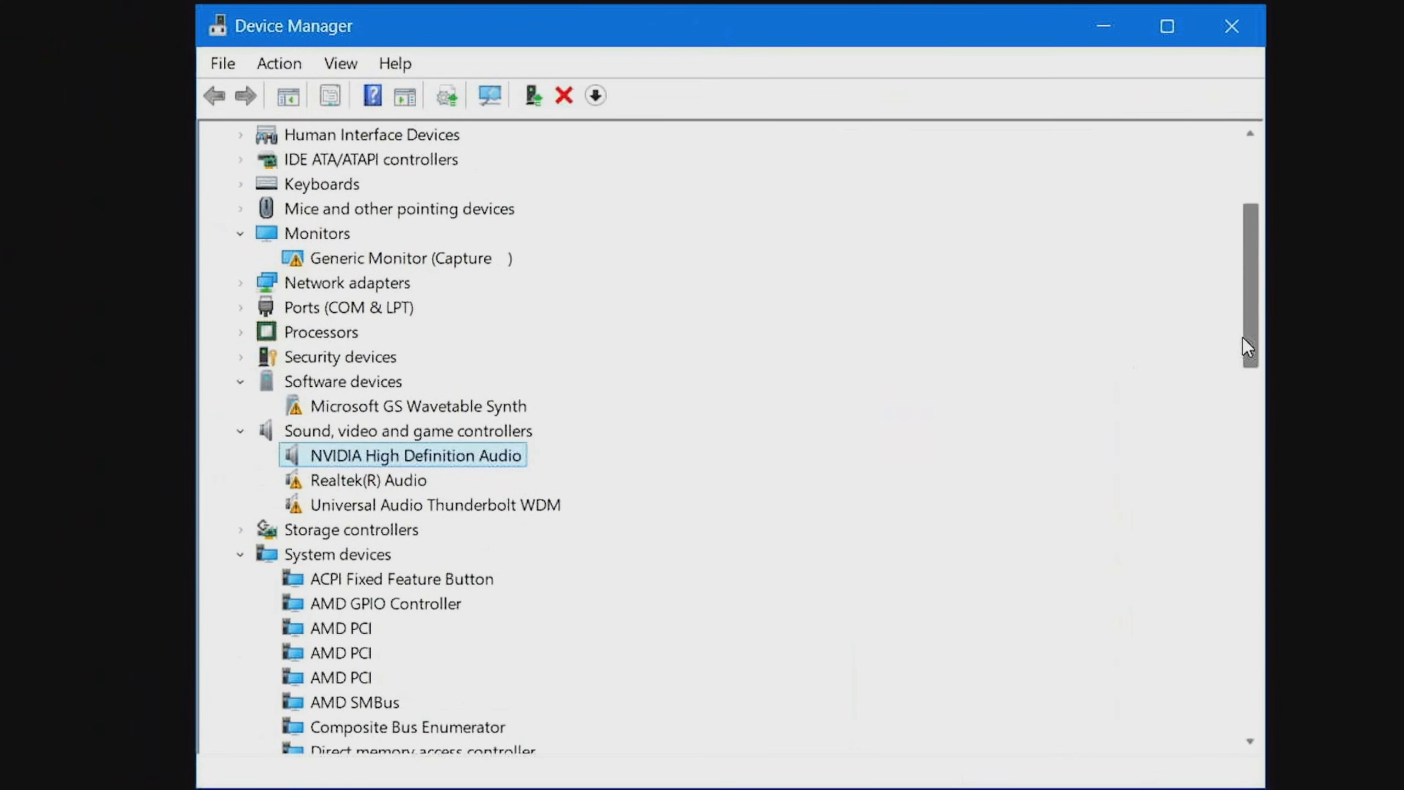
{"action": "mouse_move", "coordinate": [1246, 347]}
{"action": "left_mouse_down"}
{"action": "mouse_move", "coordinate": [1245, 283]}
{"action": "mouse_move", "coordinate": [1250, 380]}
{"action": "mouse_move", "coordinate": [1253, 215]}
{"action": "left_mouse_up"}
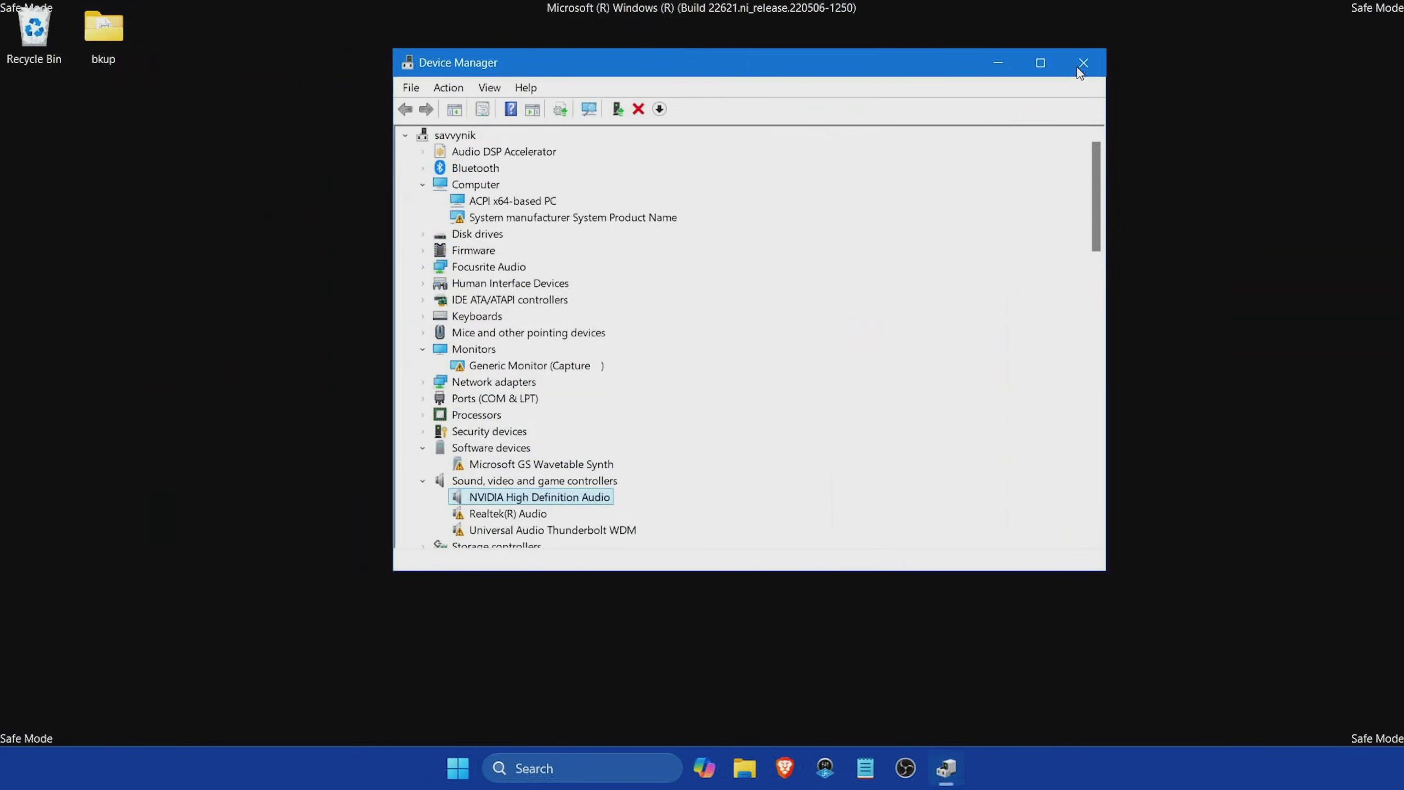
{"action": "left_click", "coordinate": [1082, 61]}
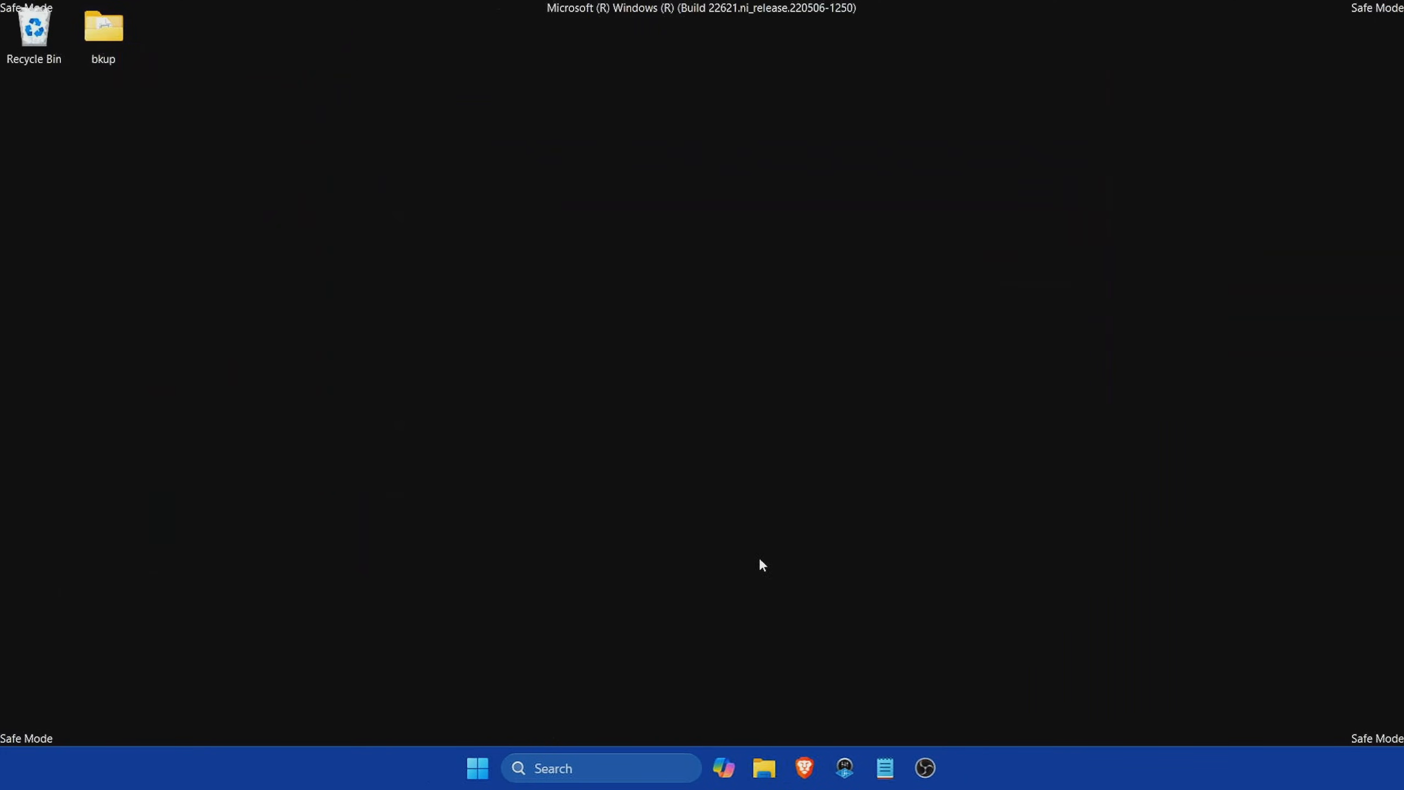
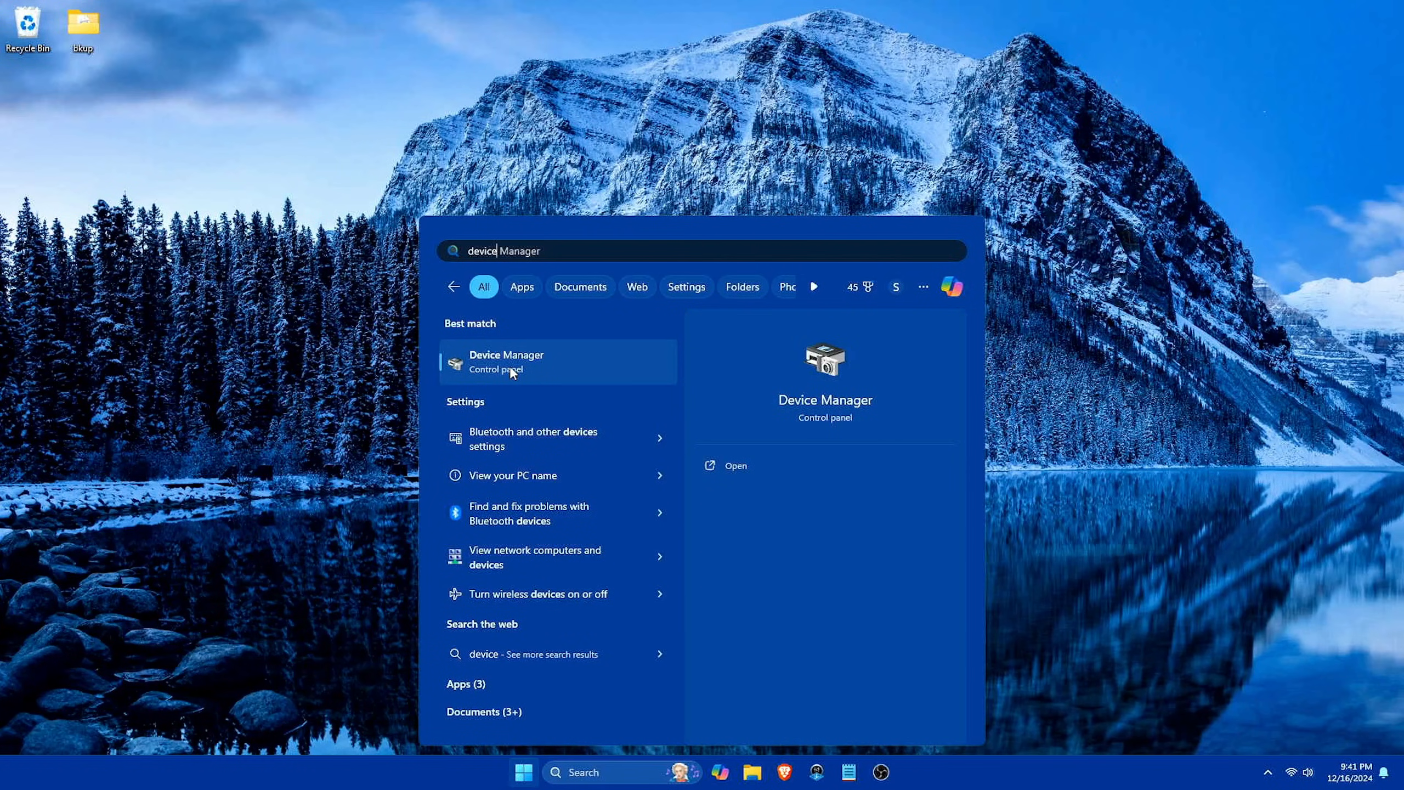
Open Device Manager and select NVIDIA GeForce RTX 3060 under Display adapters.
{"action": "left_click", "coordinate": [509, 365]}
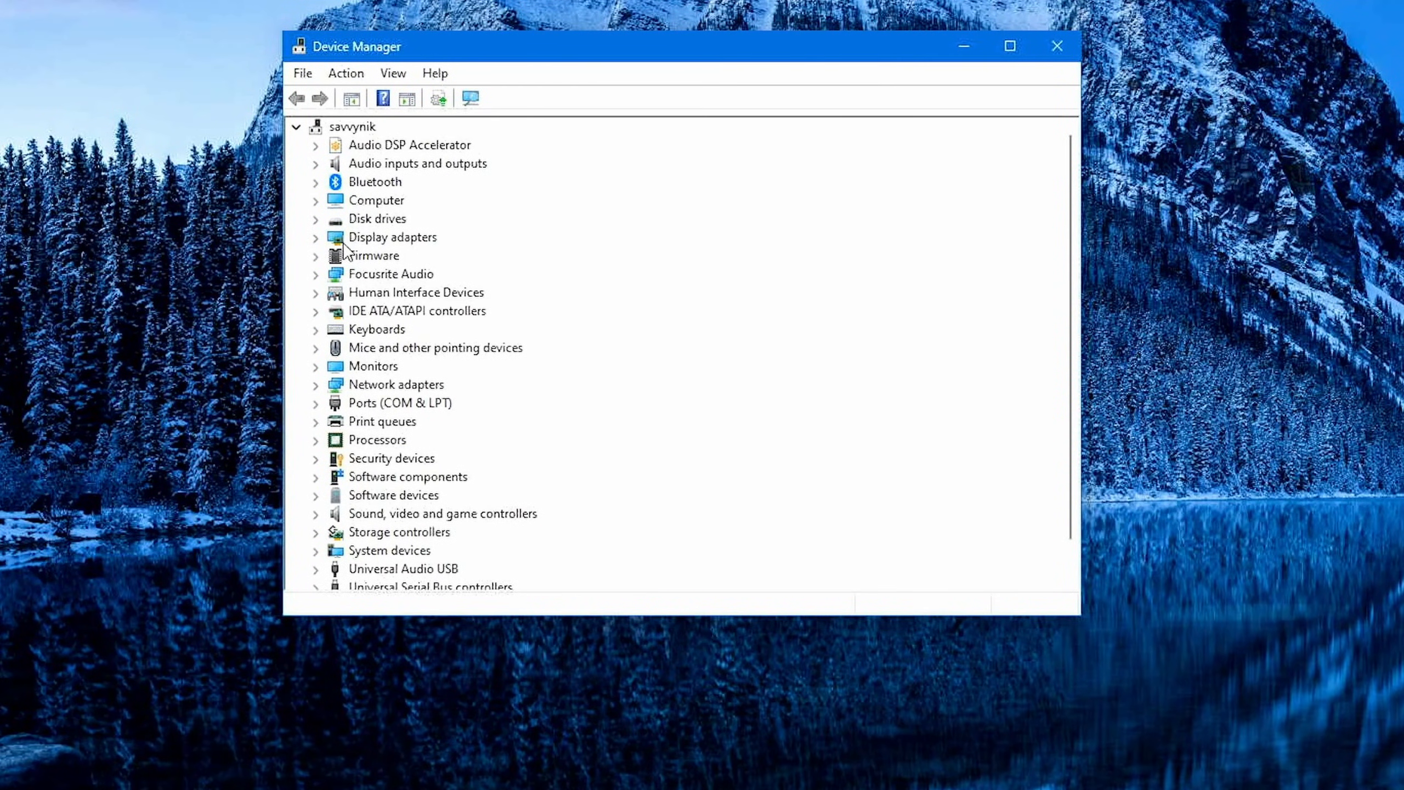
{"action": "left_click", "coordinate": [317, 237]}
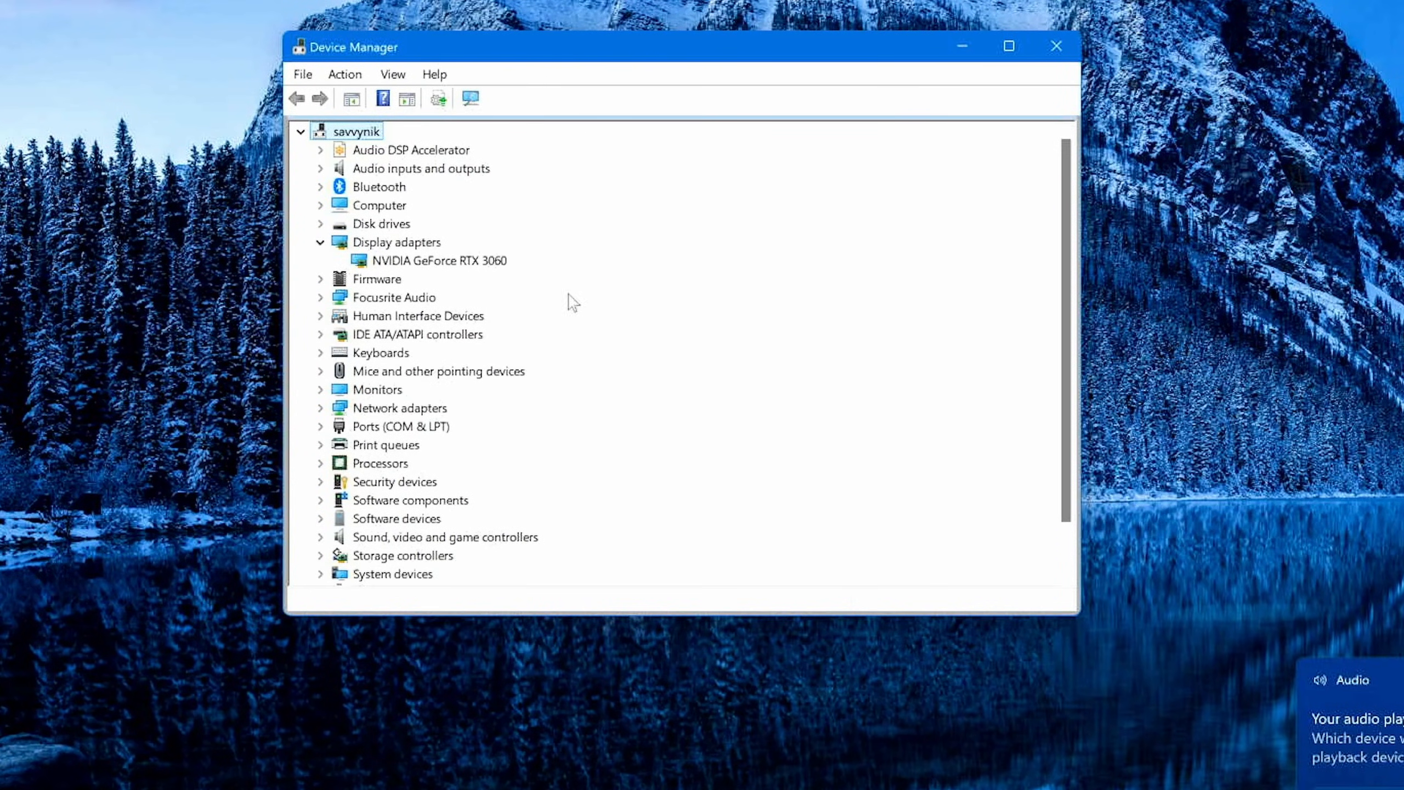
{"action": "left_click", "coordinate": [483, 261]}
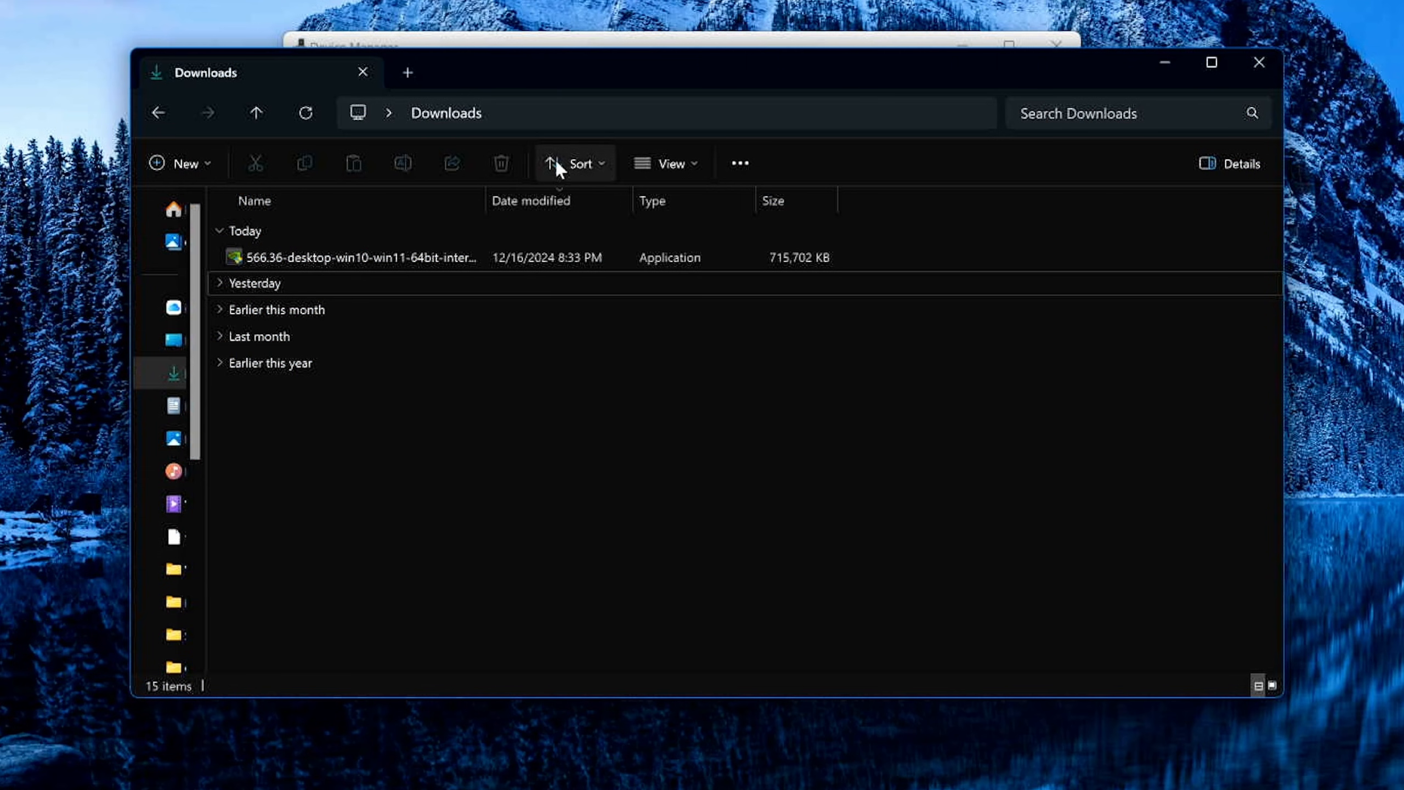
Launch the downloaded 566.36 driver package, allow UAC and extract to the default folder.
{"action": "left_click", "coordinate": [268, 262]}
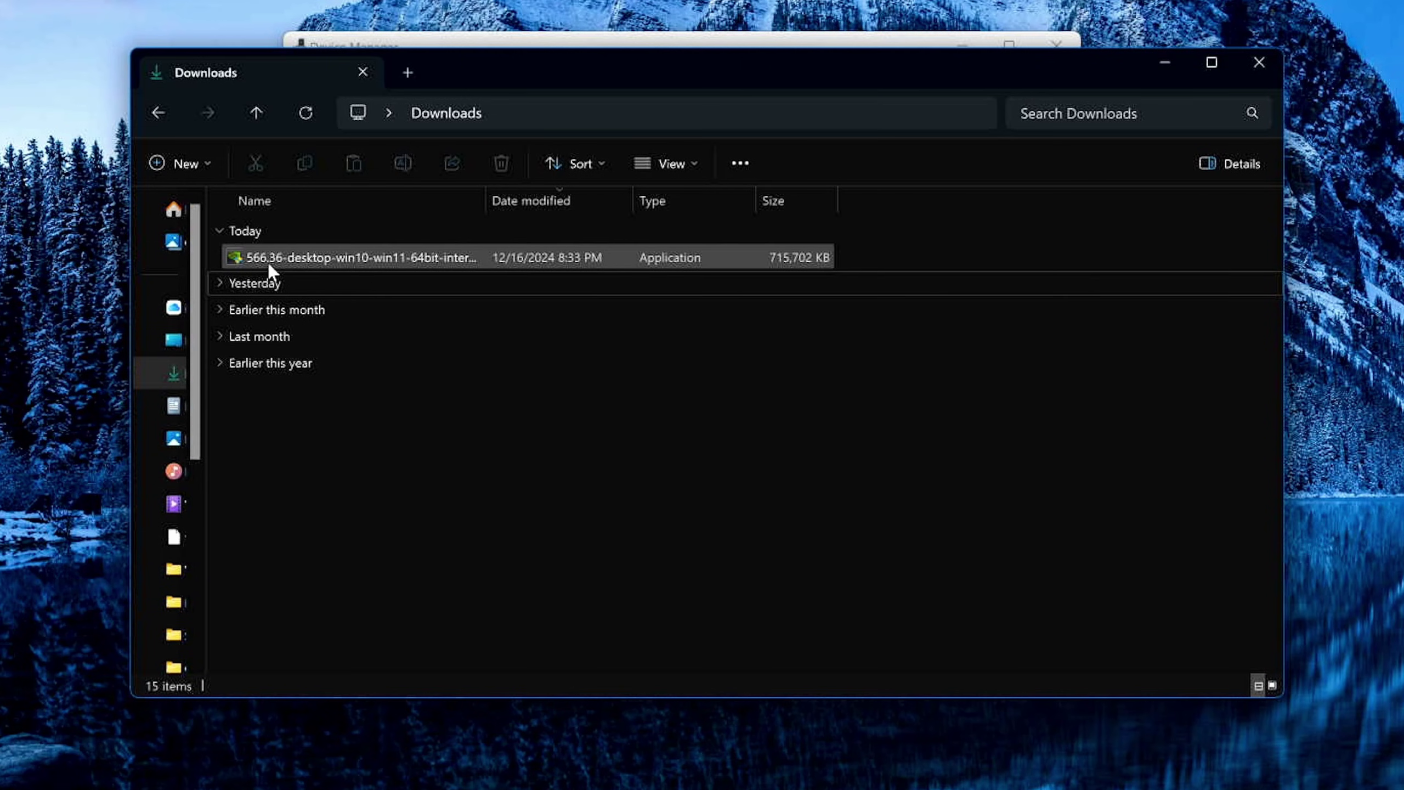
{"action": "double_click", "coordinate": [423, 262]}
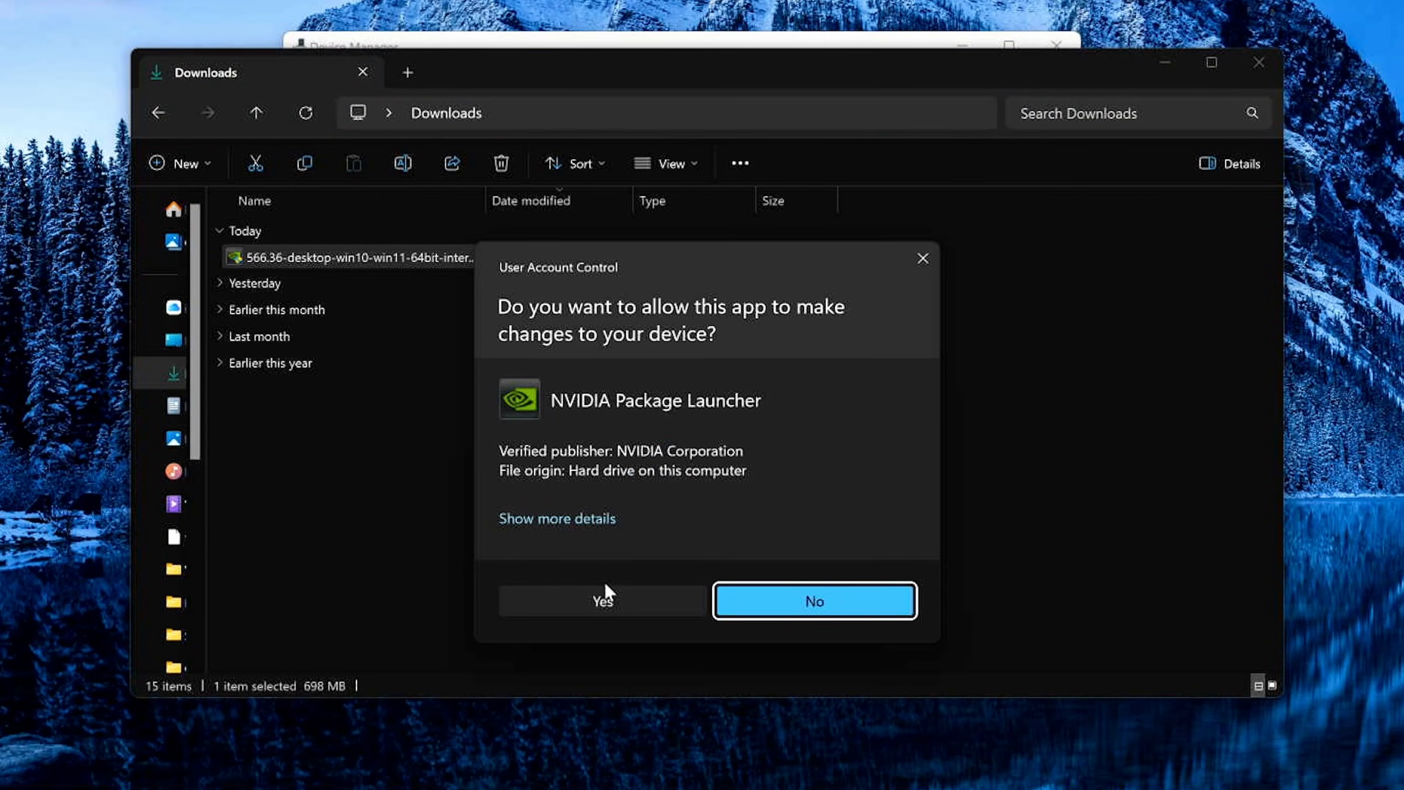
{"action": "left_click", "coordinate": [602, 602]}
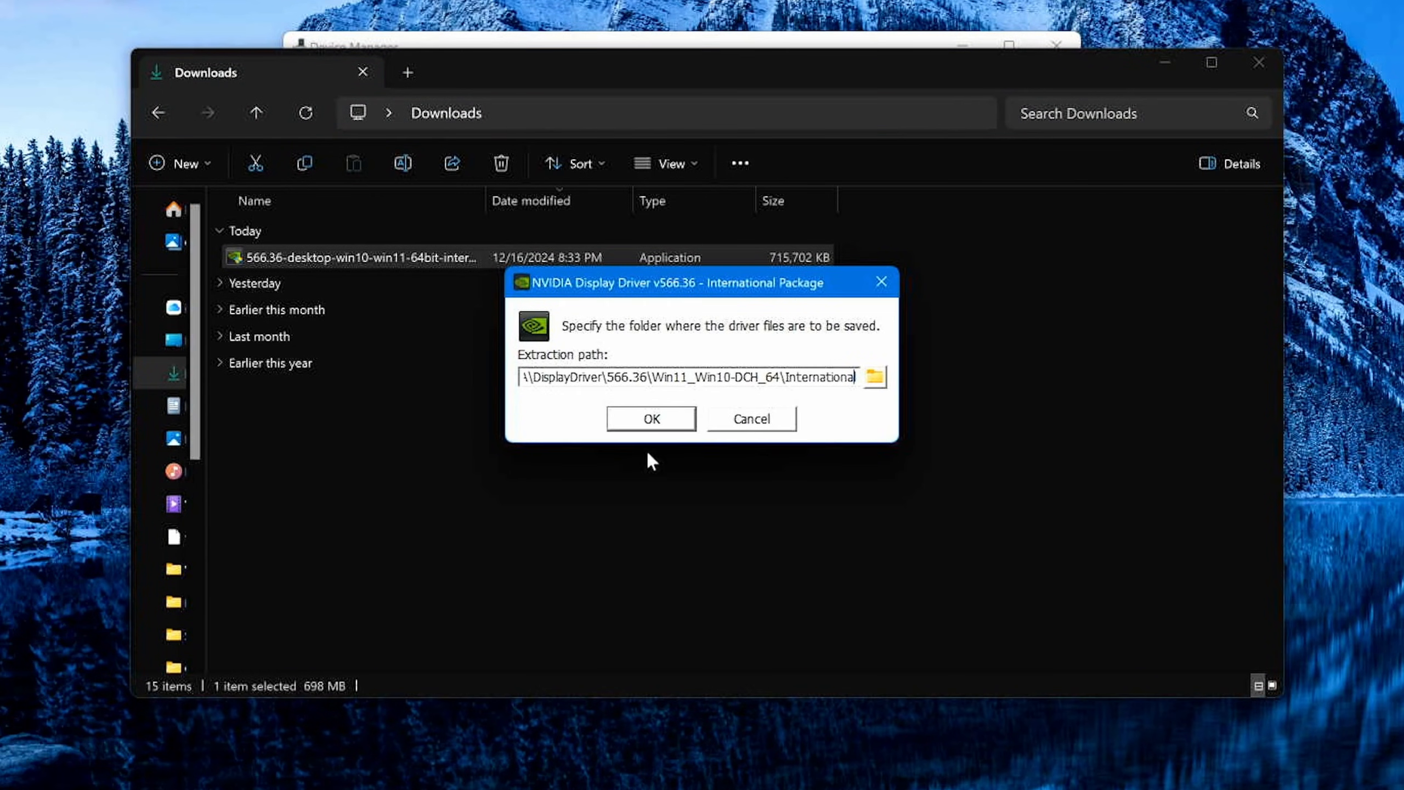
{"action": "left_click", "coordinate": [651, 418]}
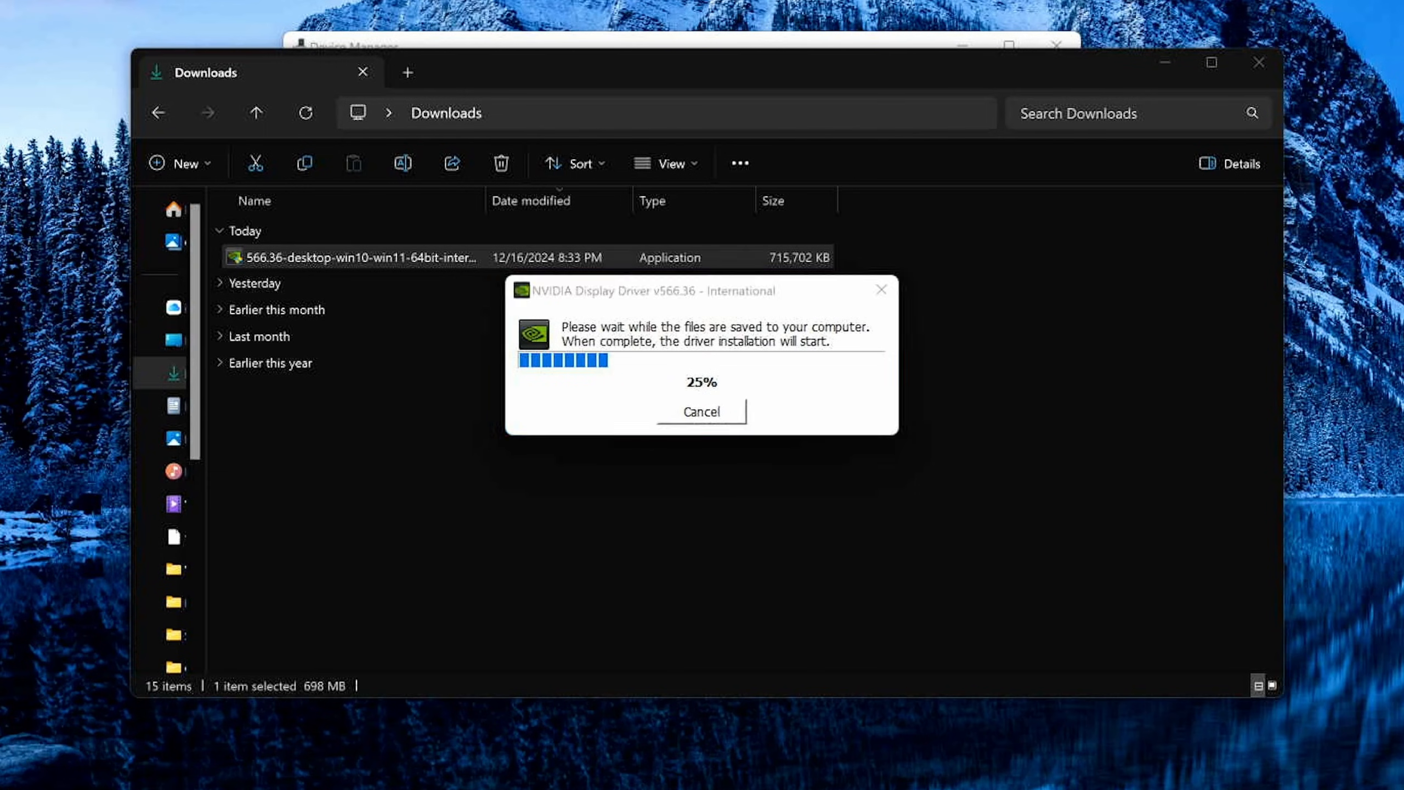
Switch back to Device Manager and minimize it to watch the extraction.
{"action": "key", "text": "alt+Tab"}
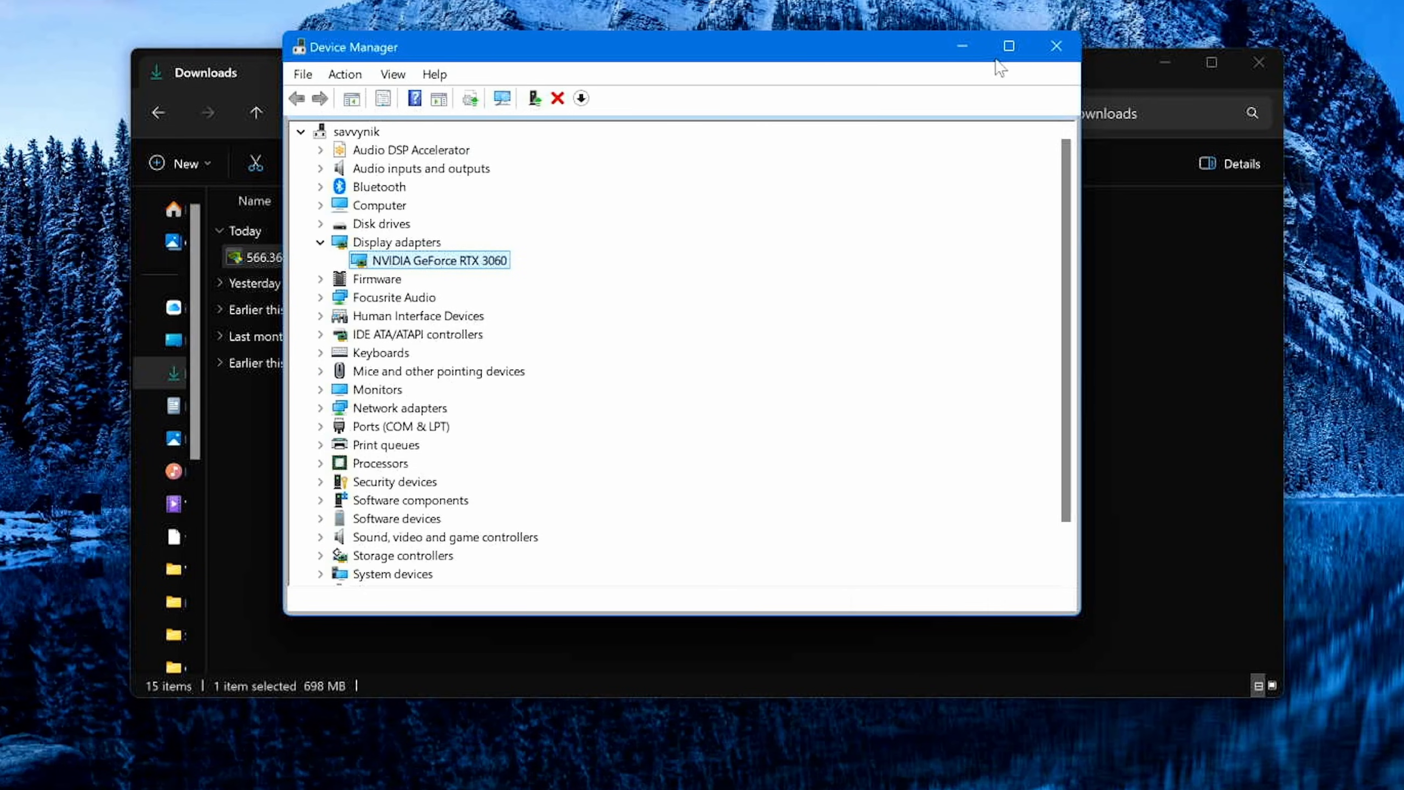
{"action": "left_click", "coordinate": [962, 46]}
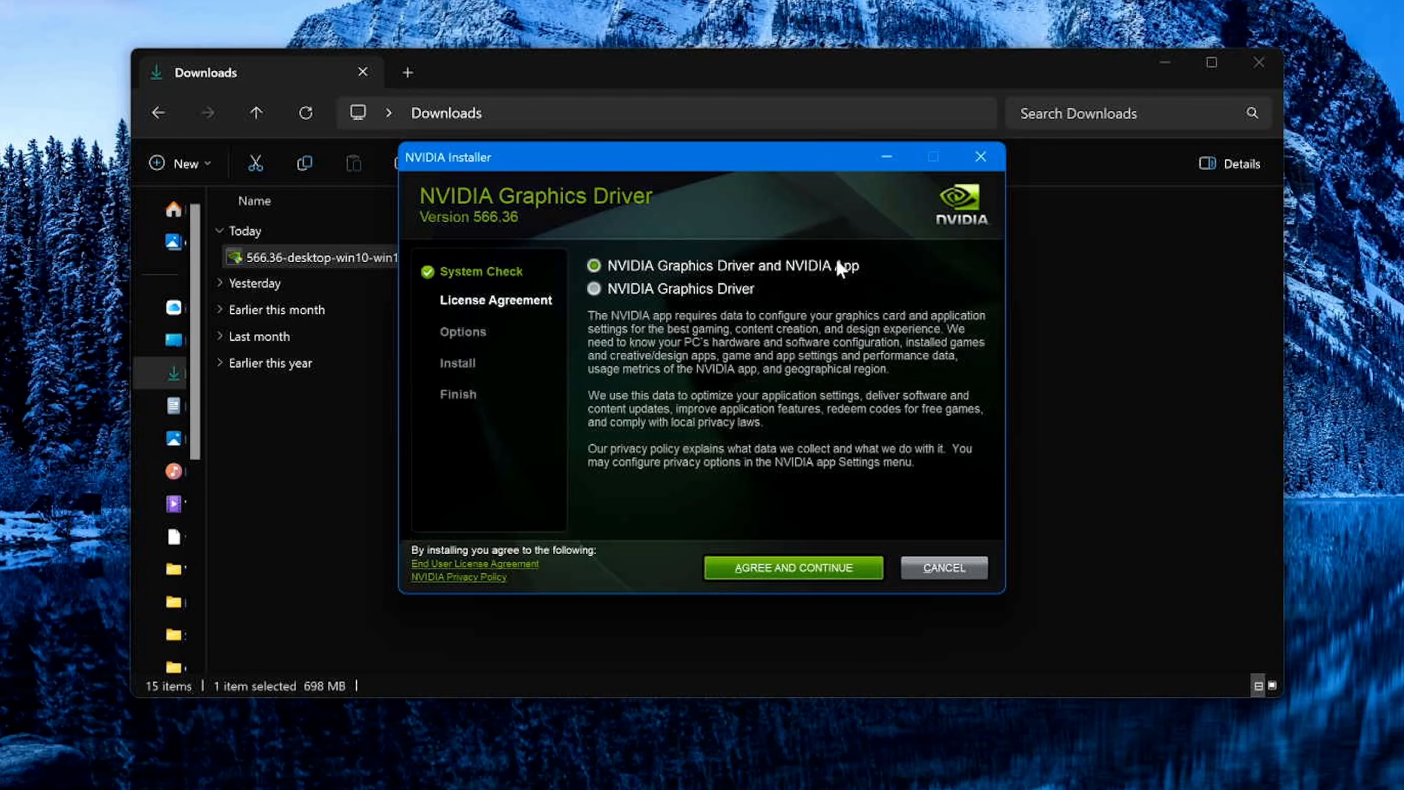
Agree to the license, install with Express (Recommended), and close the finished installer.
{"action": "left_click", "coordinate": [772, 572]}
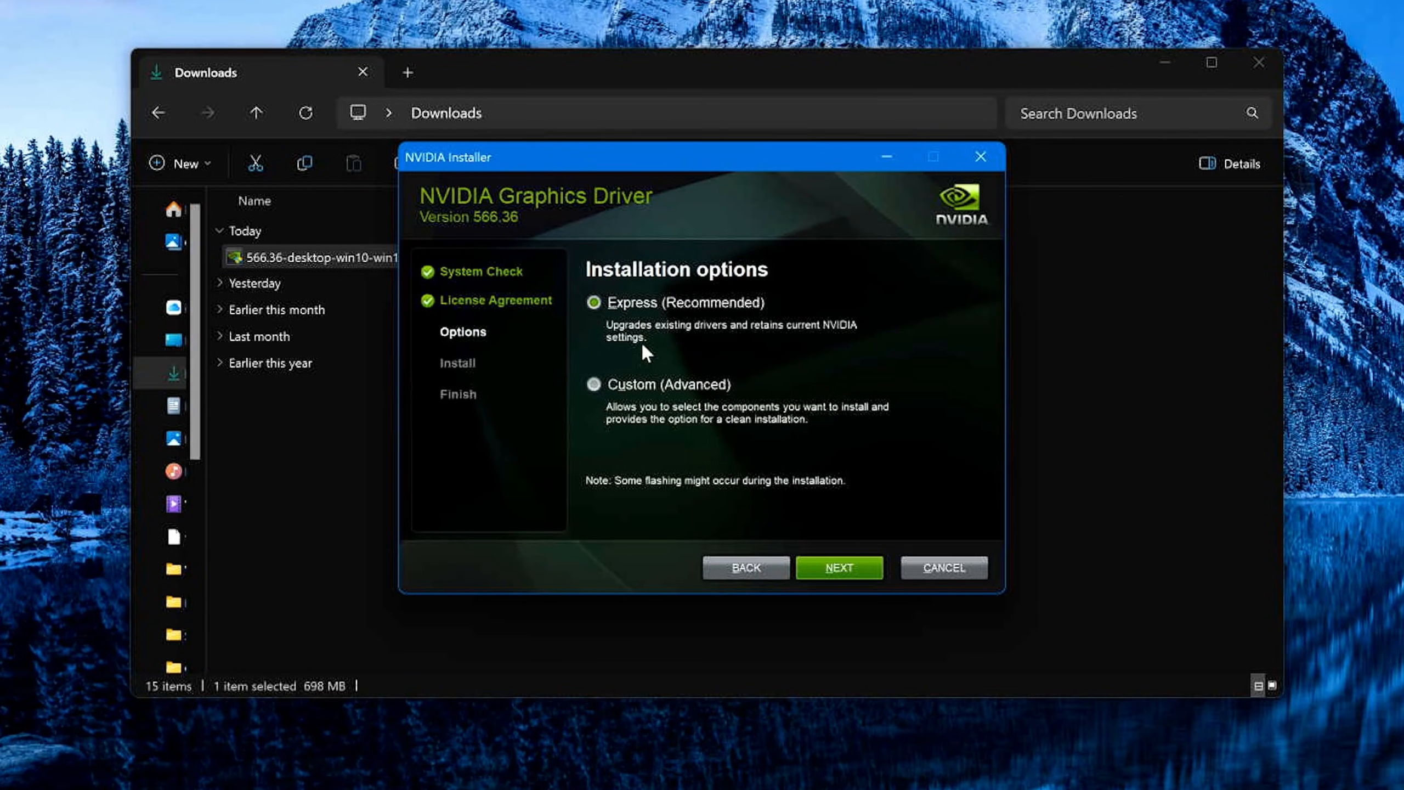
{"action": "left_click", "coordinate": [838, 569]}
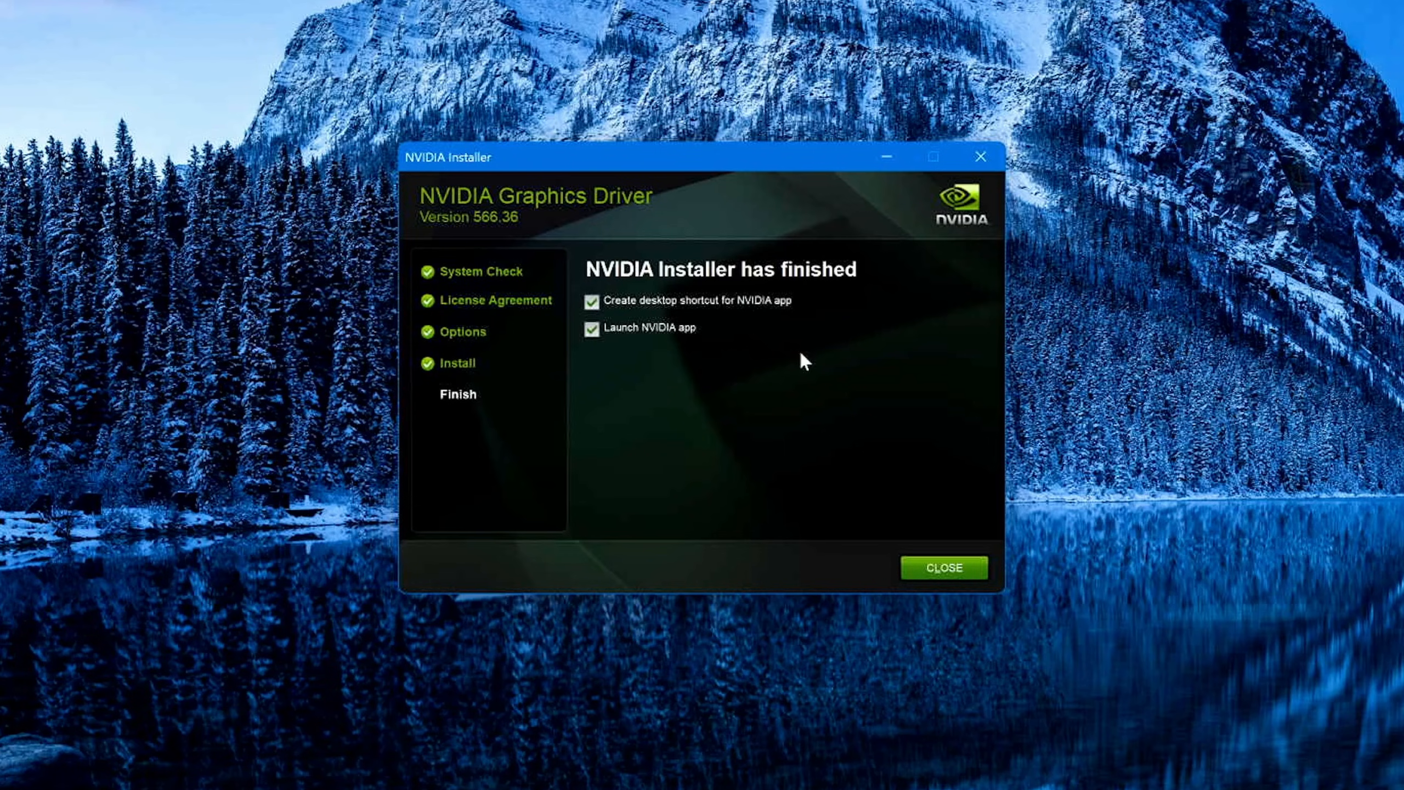
{"action": "left_click", "coordinate": [939, 568]}
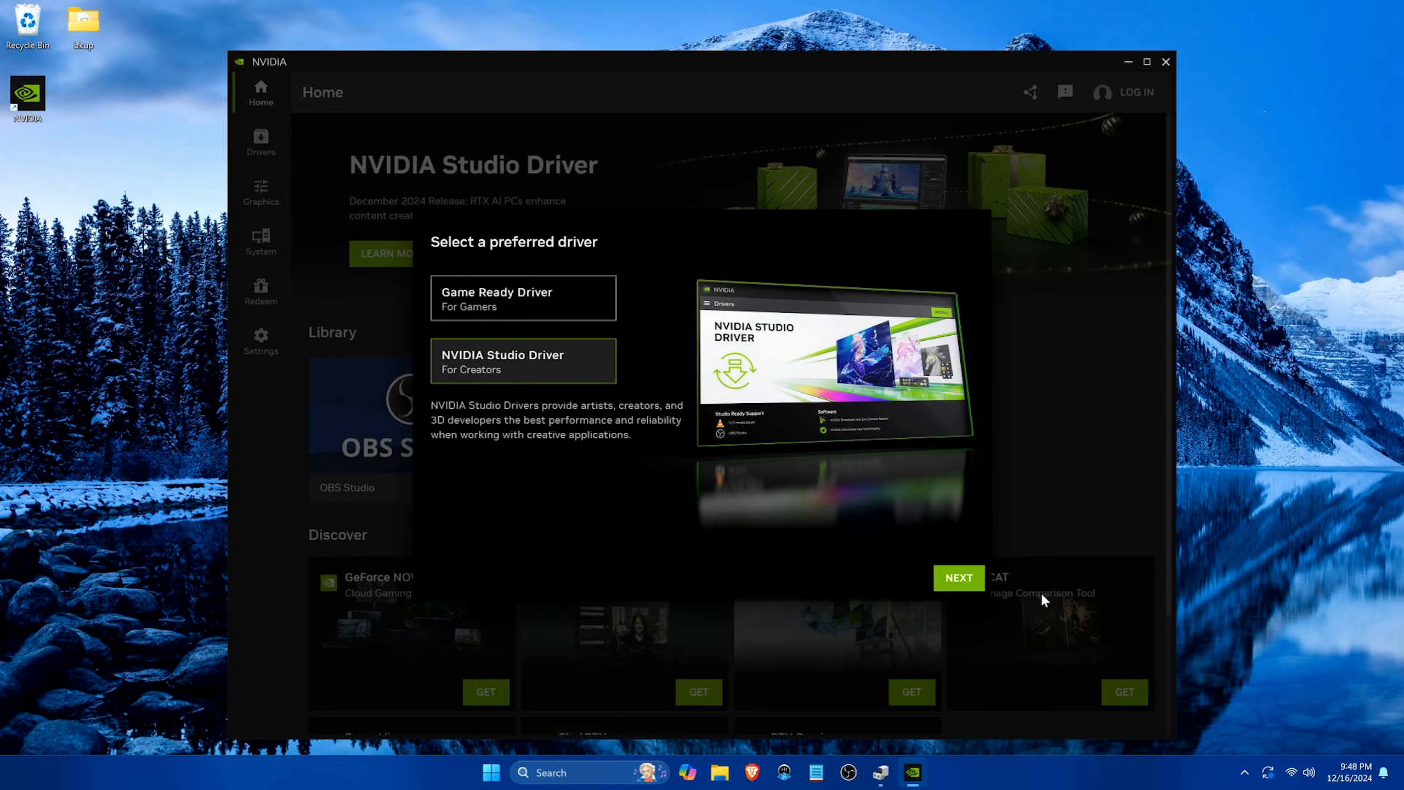
Skip the onboarding steps, turn off Enable the NVIDIA overlay, and finish to the Home page.
{"action": "left_click", "coordinate": [963, 577]}
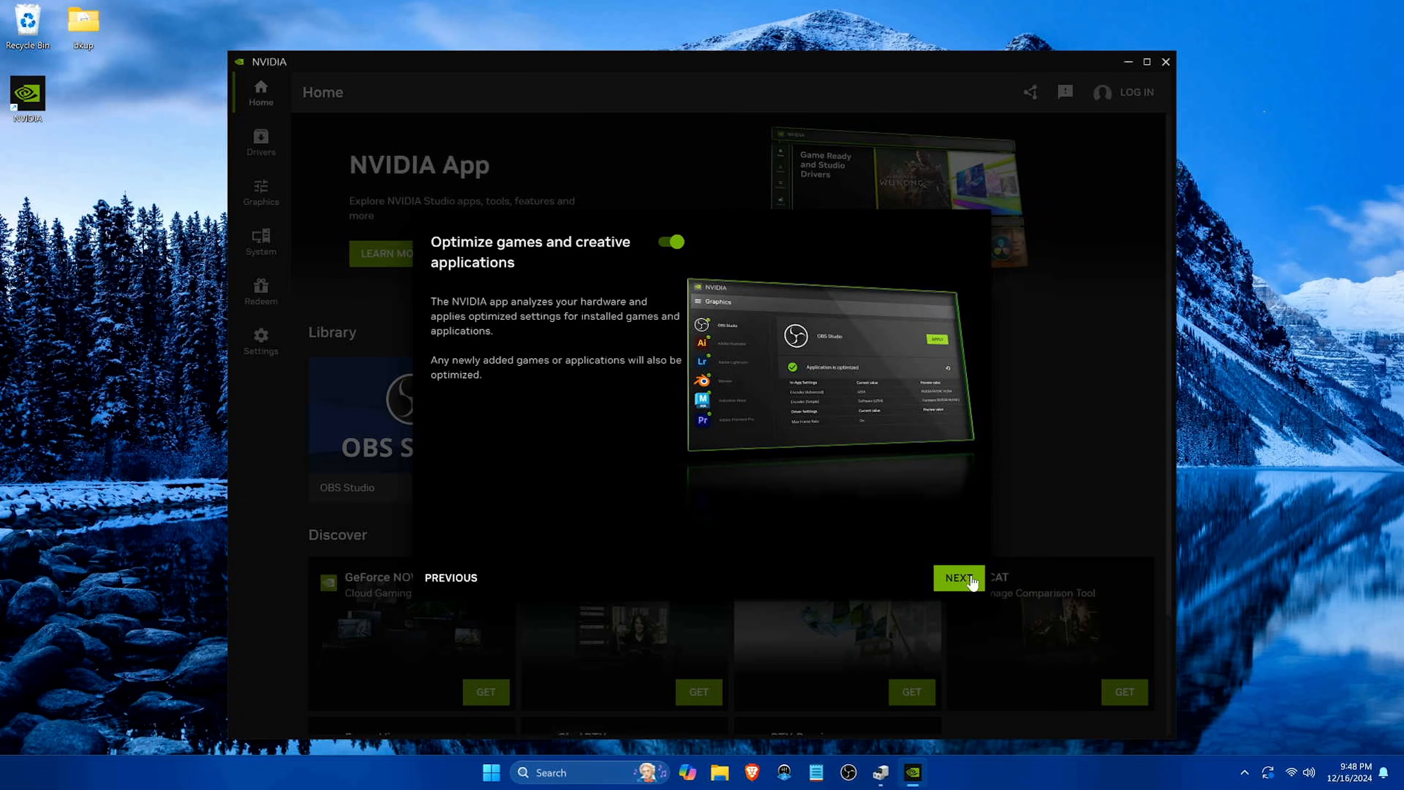
{"action": "left_click", "coordinate": [960, 579]}
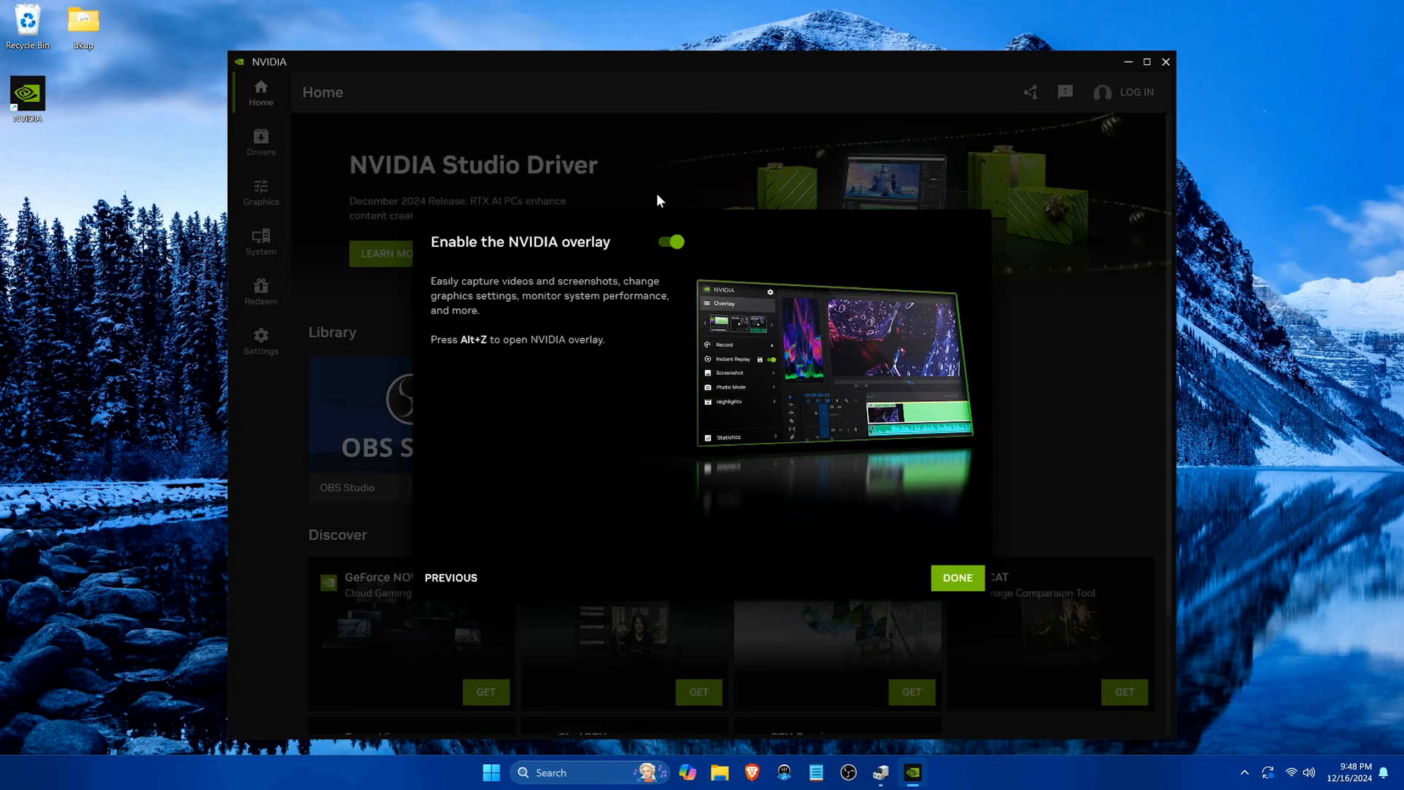
{"action": "left_click", "coordinate": [670, 242]}
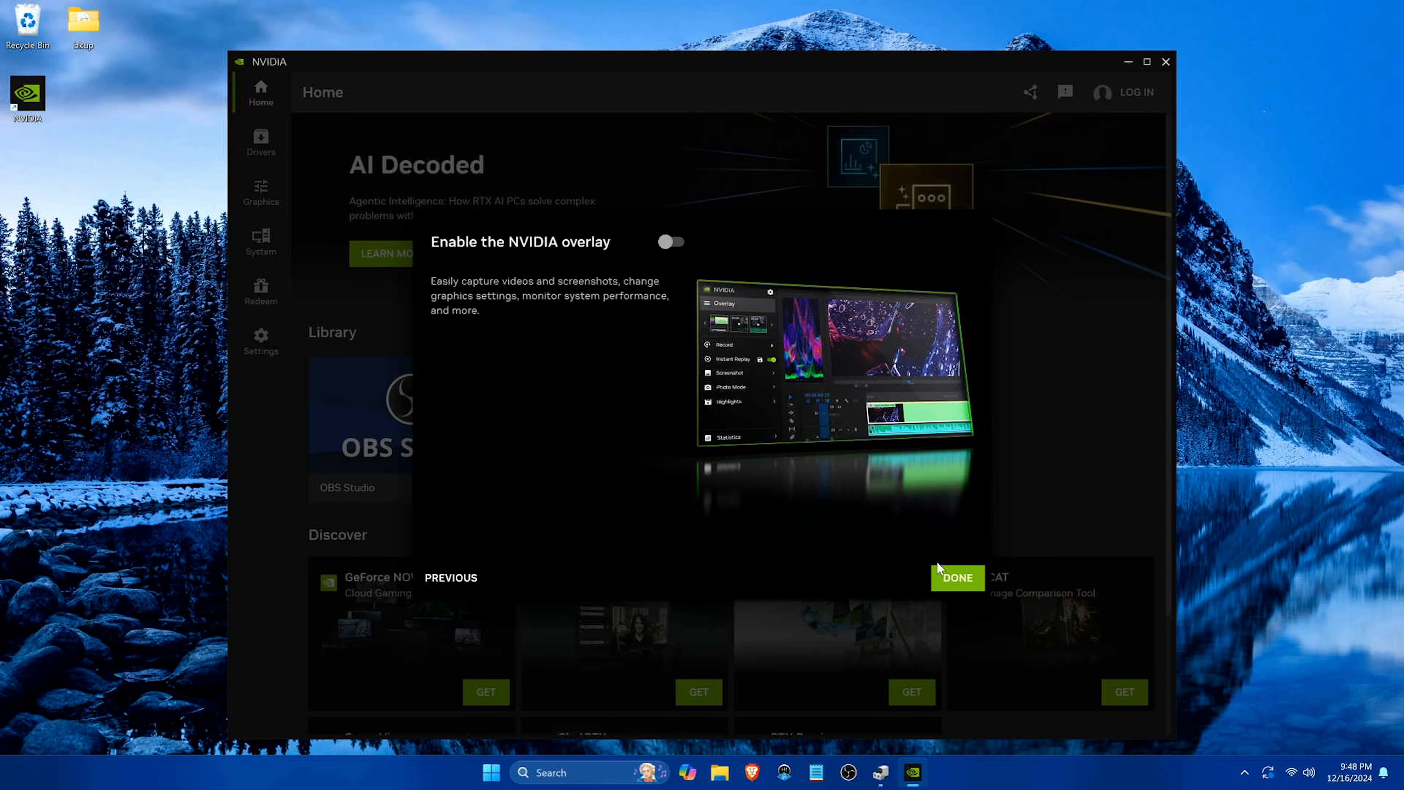
{"action": "left_click", "coordinate": [950, 578]}
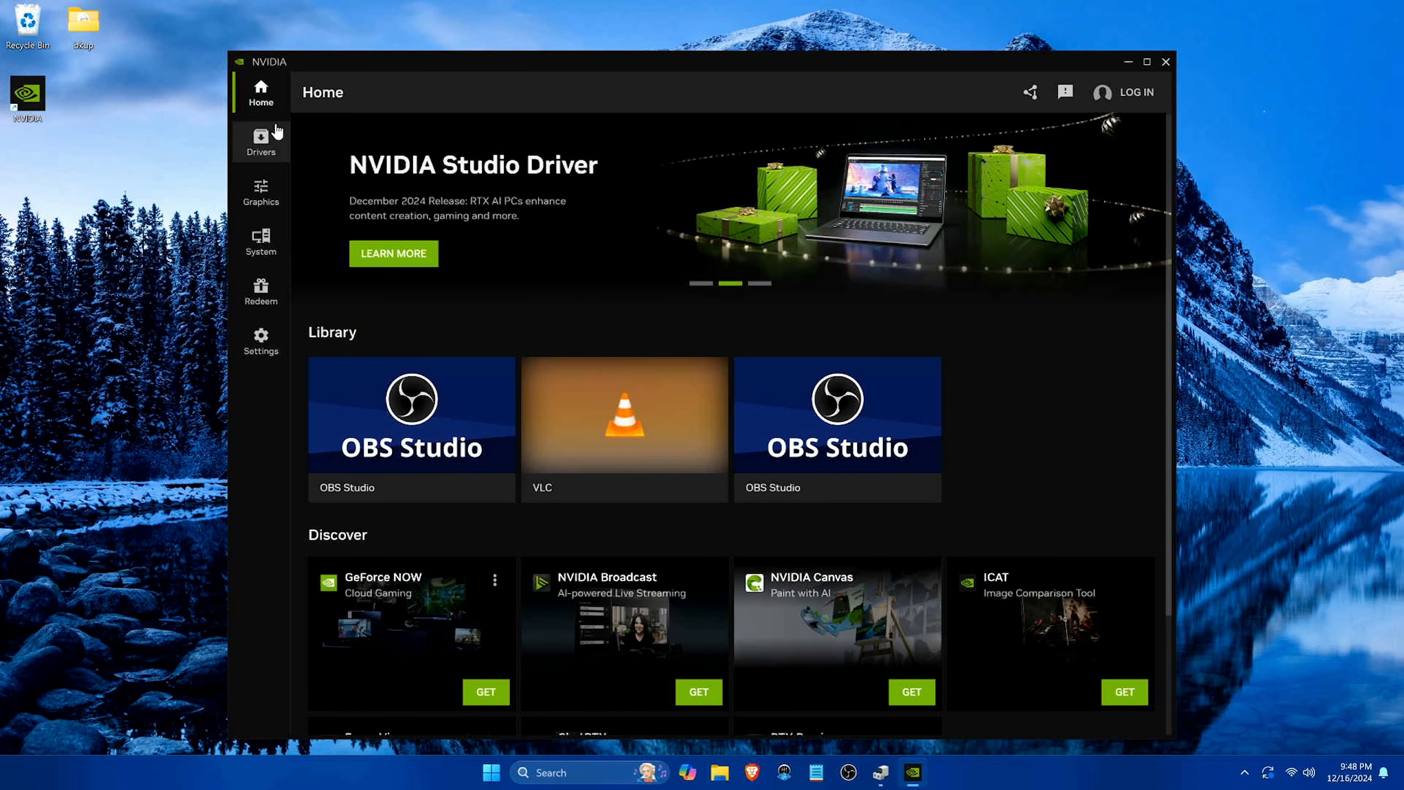
Visit the Drivers, Graphics and System pages to see HDMI, 3840 × 2160 and 60 Hz.
{"action": "left_click", "coordinate": [260, 143]}
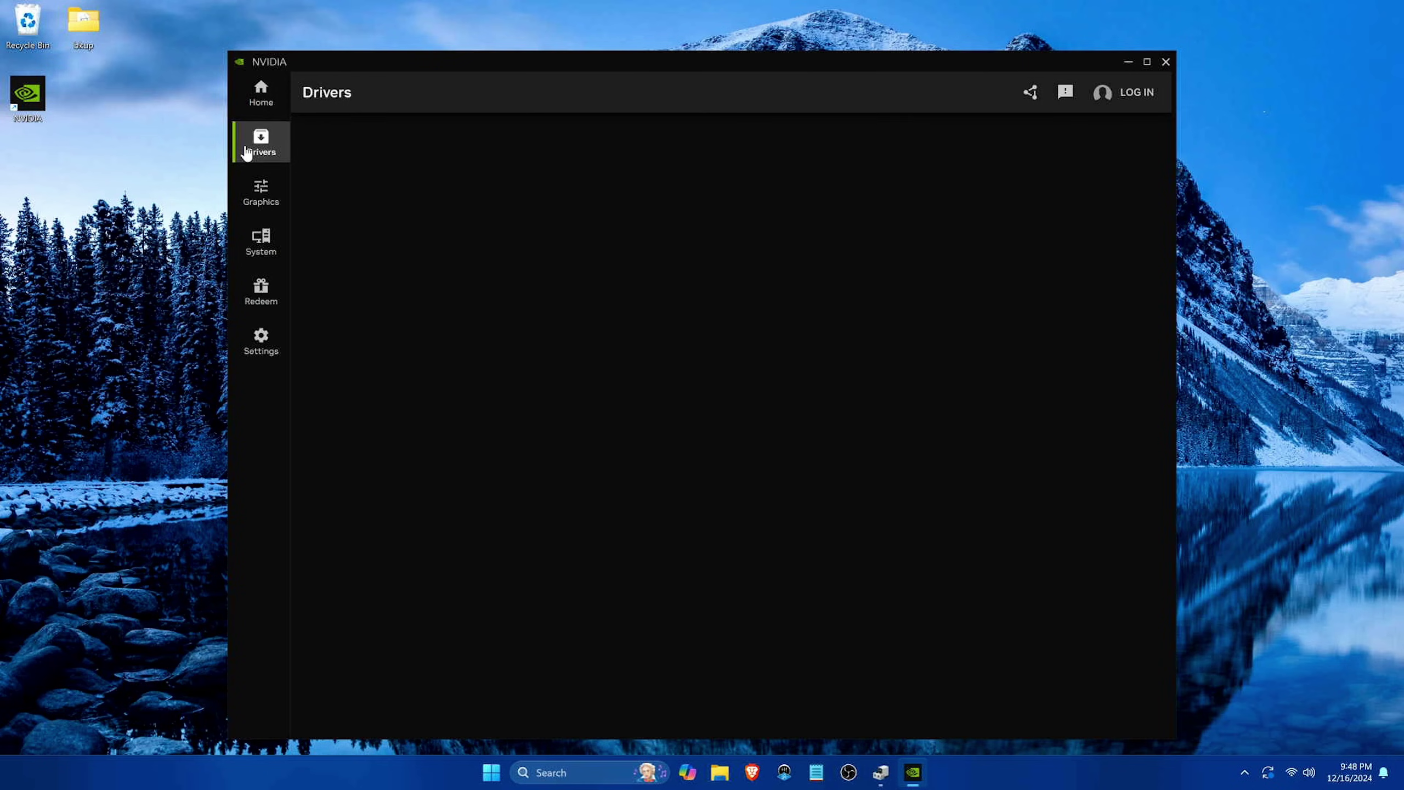
{"action": "left_click", "coordinate": [270, 195]}
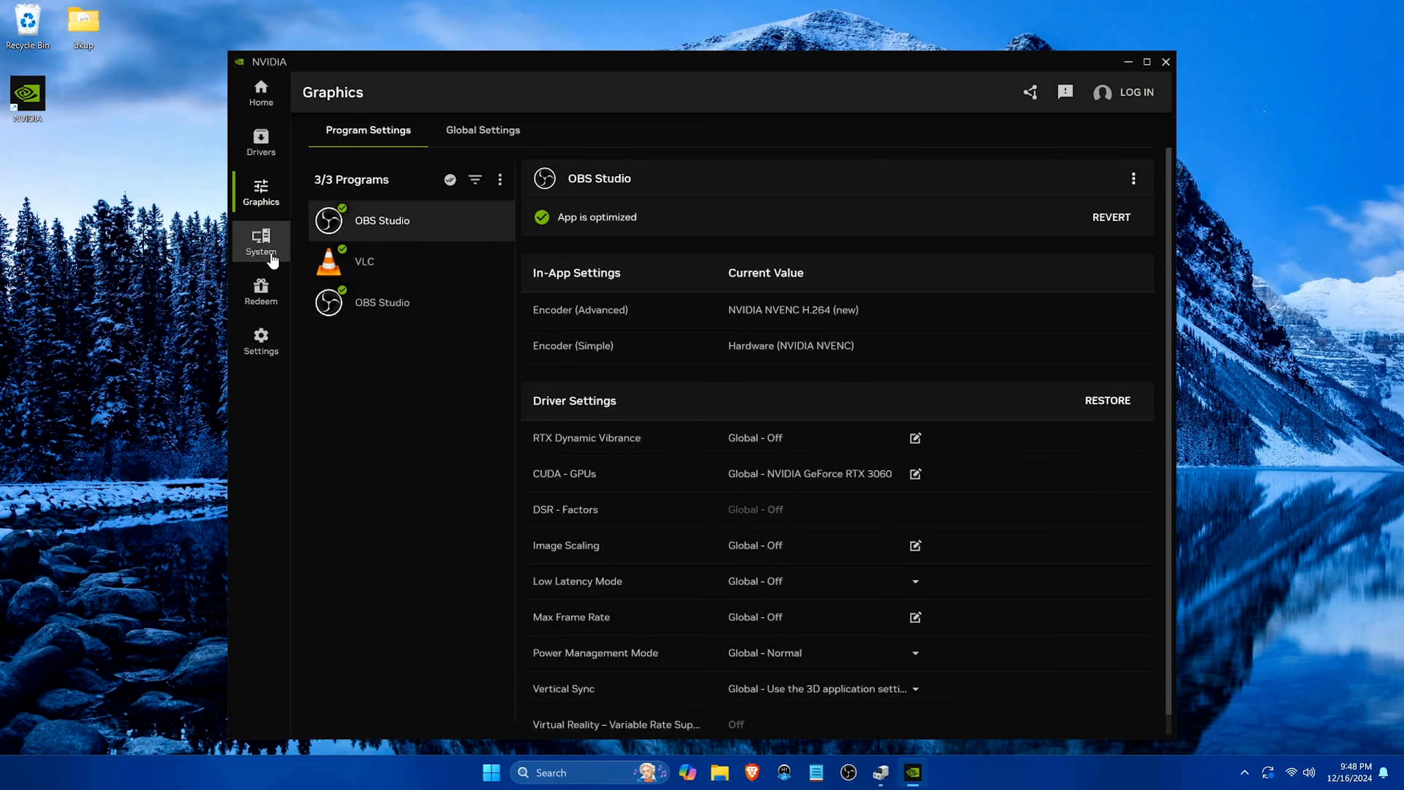
{"action": "left_click", "coordinate": [271, 256]}
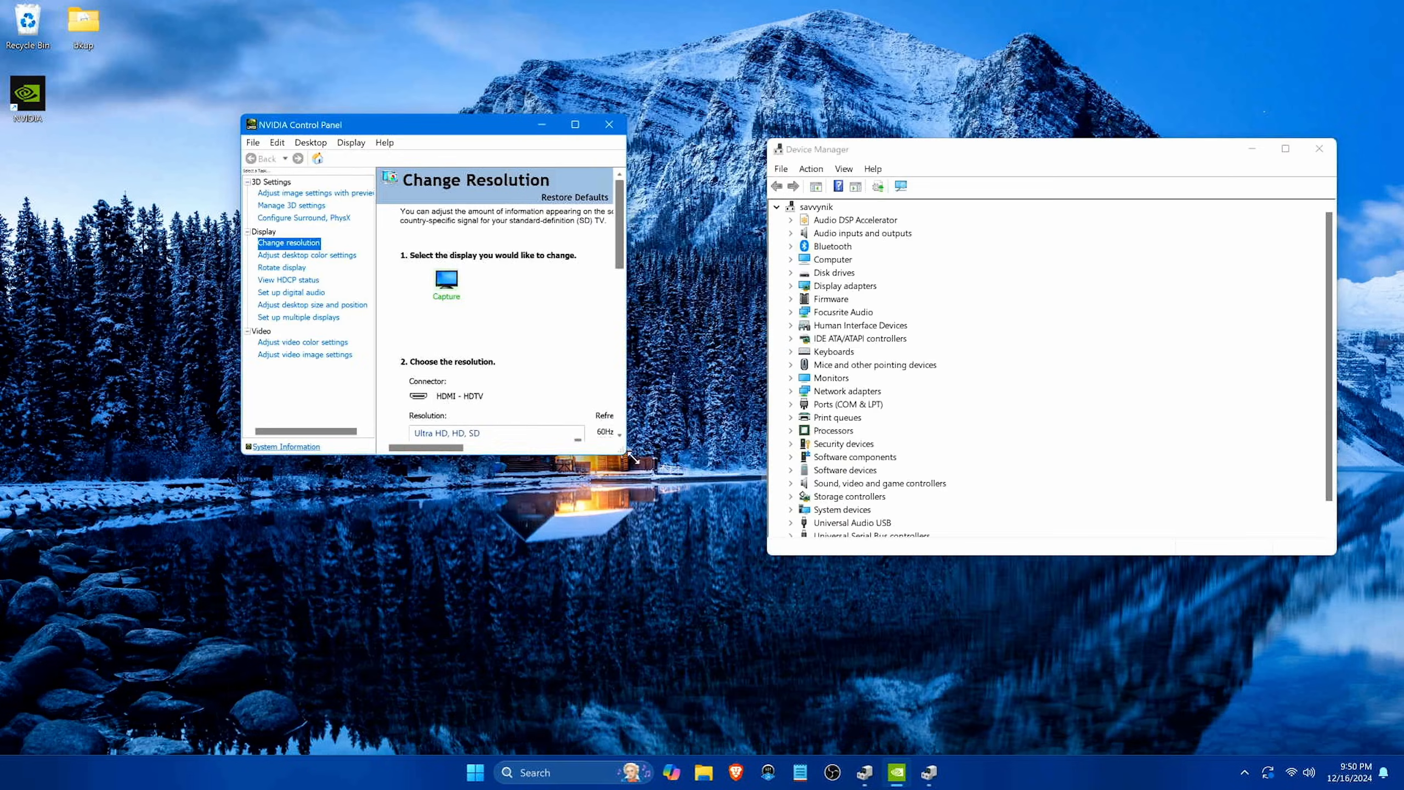
Enlarge NVIDIA Control Panel and select NVIDIA GeForce RTX 3060 under Display adapters.
{"action": "left_click_drag", "start_coordinate": [730, 601], "coordinate": [738, 613]}
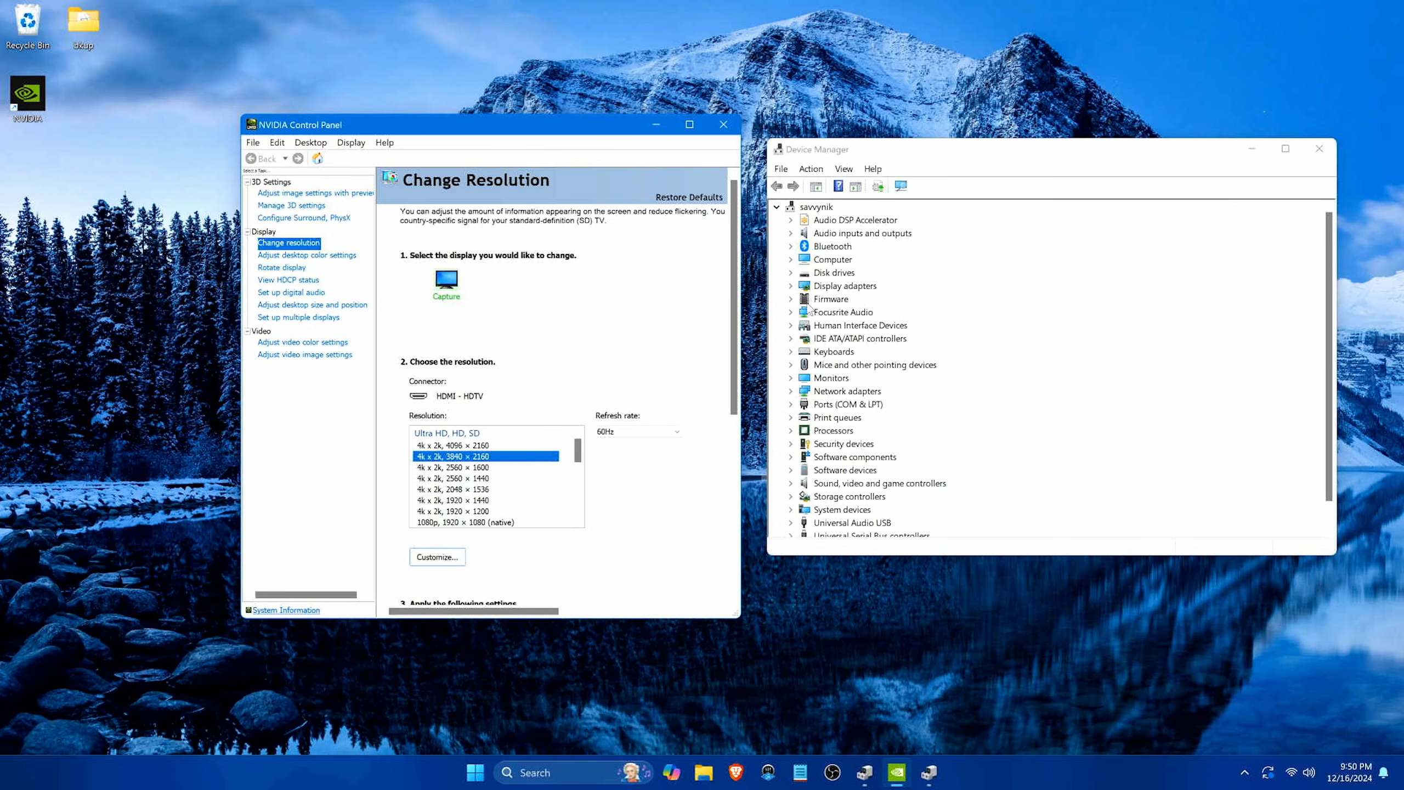
{"action": "left_click", "coordinate": [792, 286]}
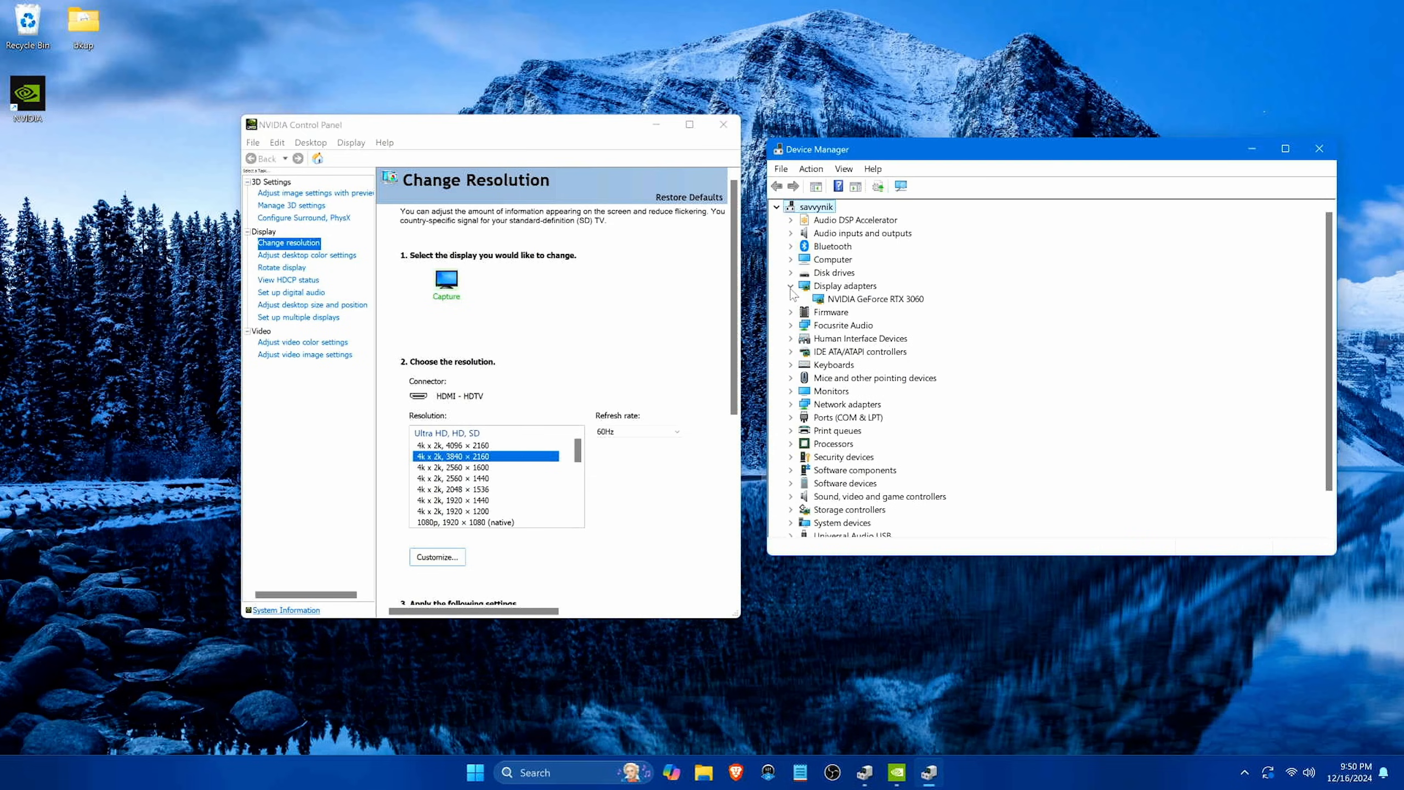
{"action": "left_click", "coordinate": [838, 299]}
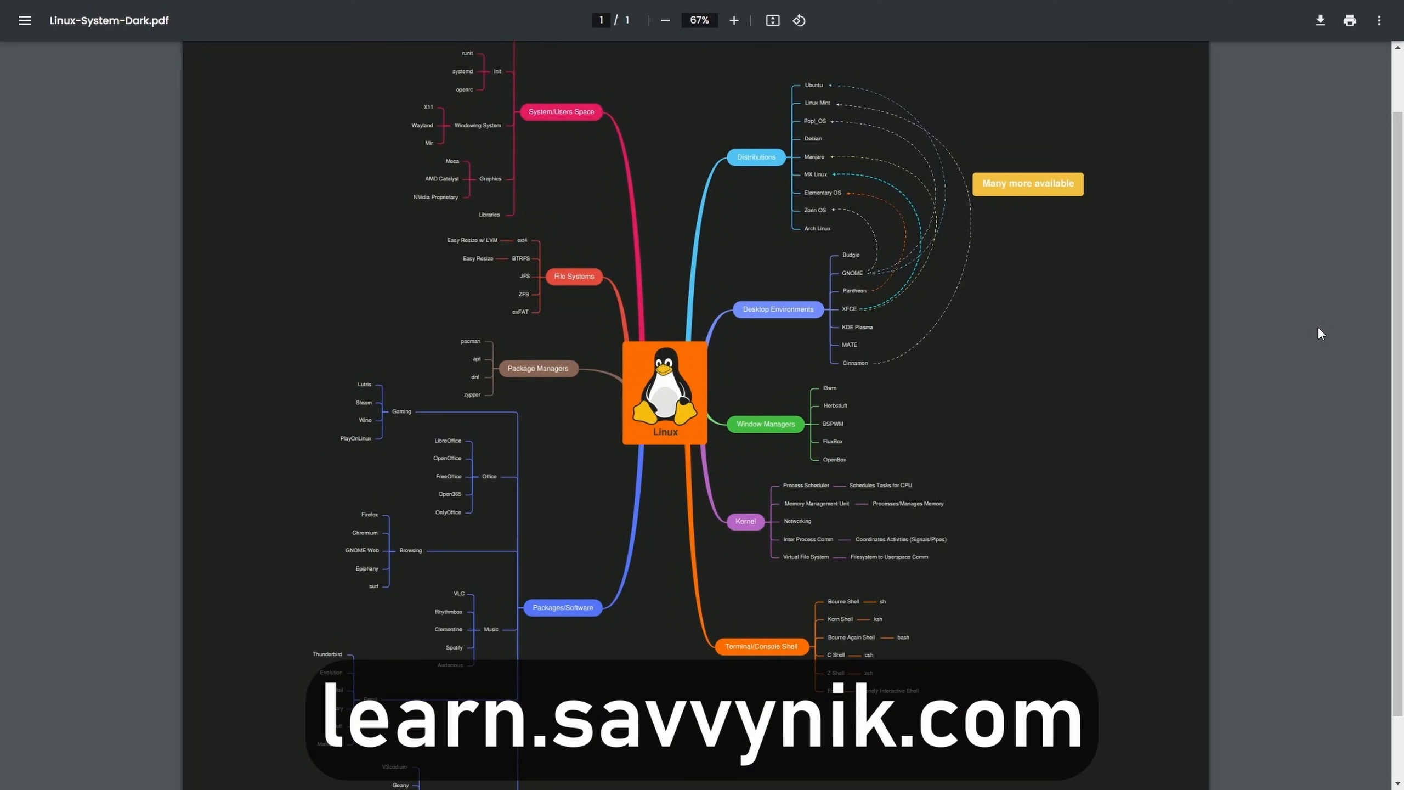
{"action": "scroll", "coordinate": [1275, 370], "scroll_direction": "down", "scroll_amount": 2}
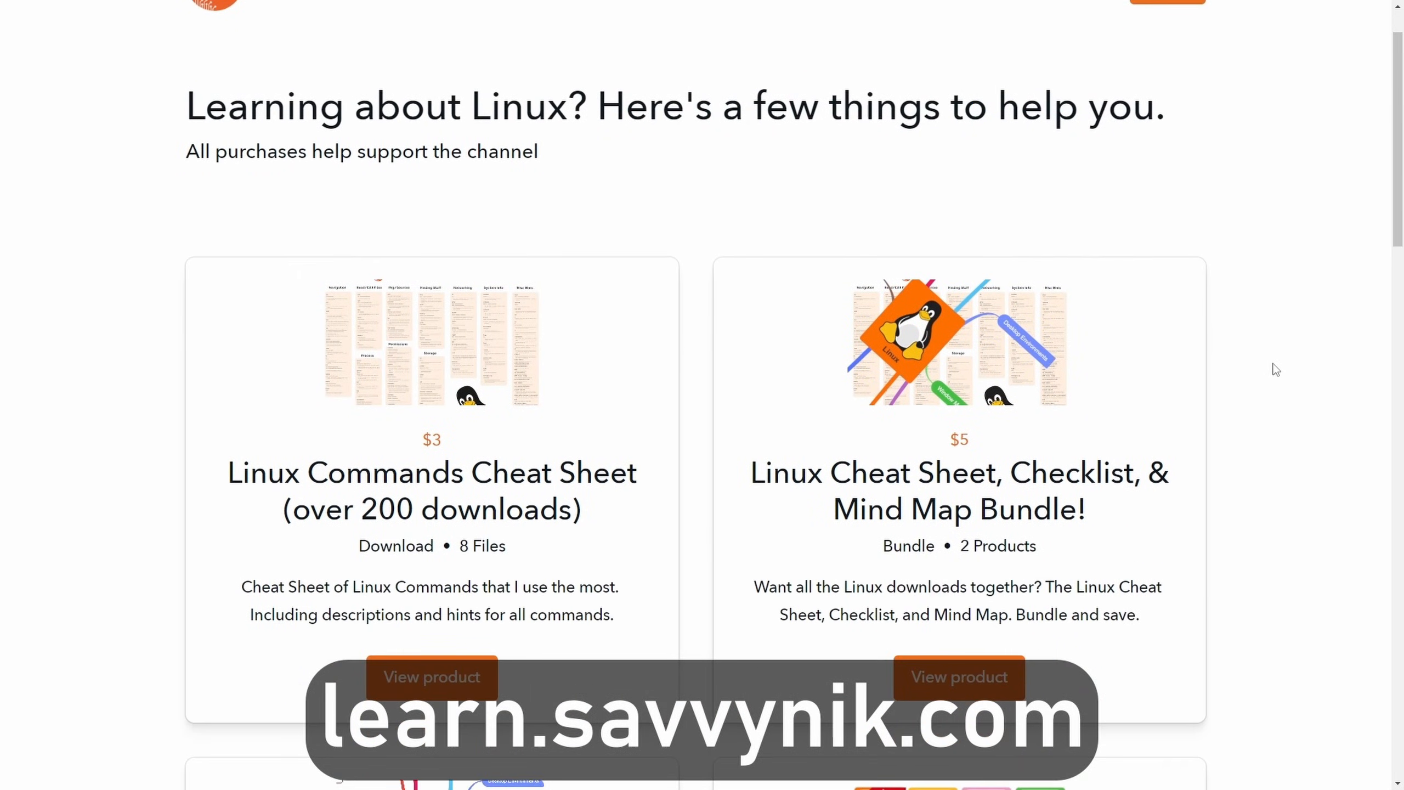
{"action": "scroll", "coordinate": [1274, 369], "scroll_direction": "down", "scroll_amount": 2}
{"action": "scroll", "coordinate": [1275, 371], "scroll_direction": "down", "scroll_amount": 2}
{"action": "scroll", "coordinate": [1274, 370], "scroll_direction": "down", "scroll_amount": 2}
{"action": "scroll", "coordinate": [1274, 370], "scroll_direction": "down", "scroll_amount": 2}
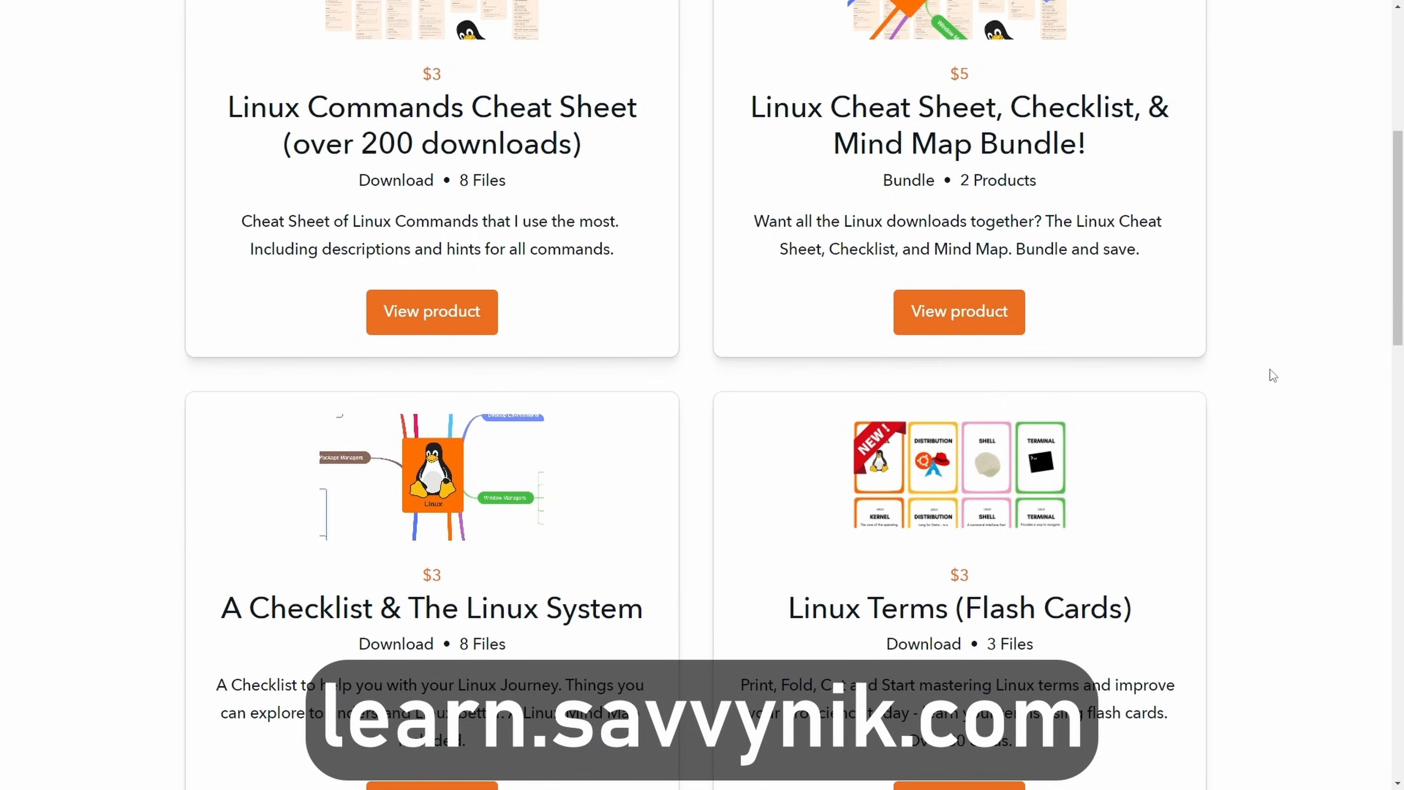
{"action": "scroll", "coordinate": [1273, 373], "scroll_direction": "down", "scroll_amount": 2}
{"action": "scroll", "coordinate": [1270, 369], "scroll_direction": "down", "scroll_amount": 2}
{"action": "scroll", "coordinate": [1271, 370], "scroll_direction": "down", "scroll_amount": 2}
{"action": "scroll", "coordinate": [1269, 369], "scroll_direction": "down", "scroll_amount": 1}
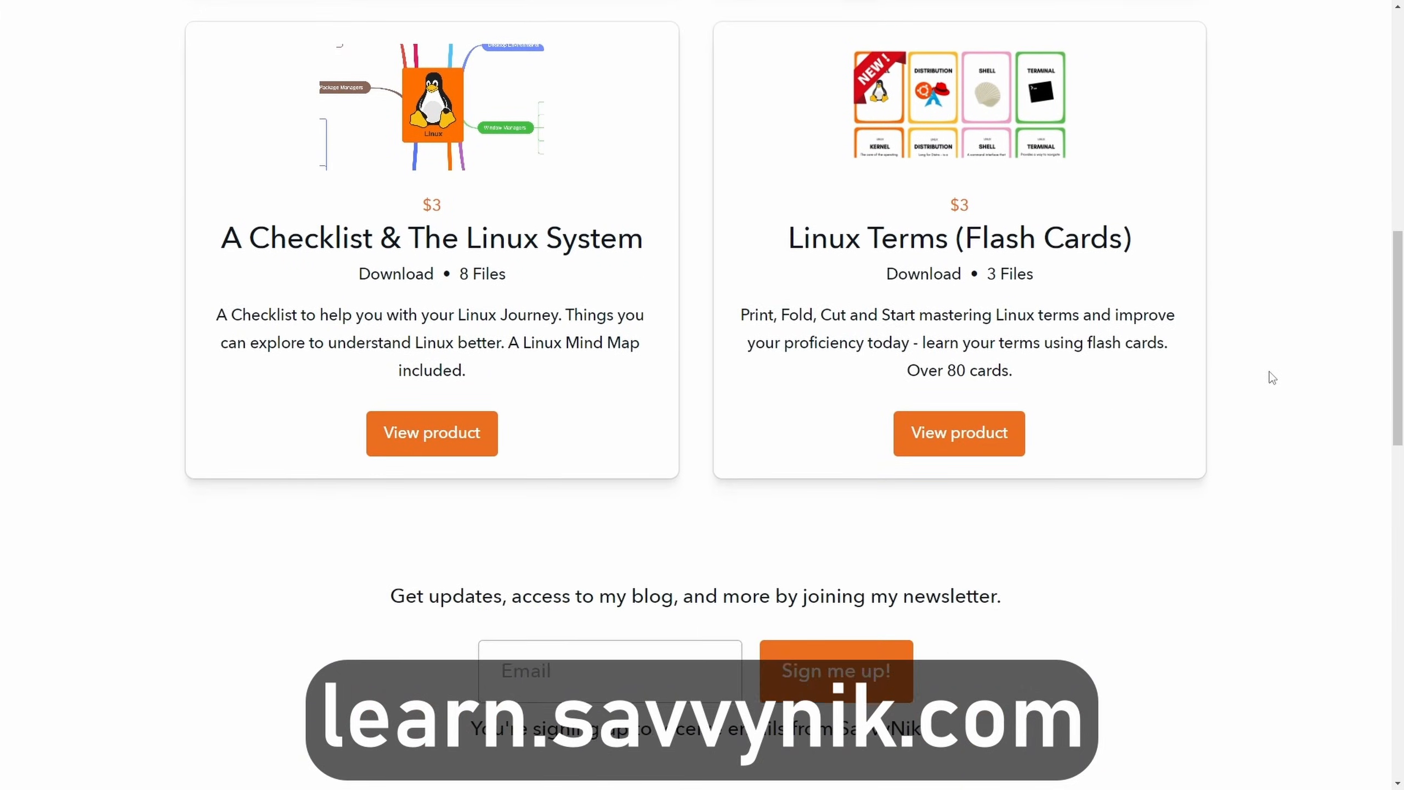
{"action": "scroll", "coordinate": [1269, 371], "scroll_direction": "down", "scroll_amount": 2}
{"action": "scroll", "coordinate": [1269, 371], "scroll_direction": "down", "scroll_amount": 2}
{"action": "scroll", "coordinate": [1269, 370], "scroll_direction": "down", "scroll_amount": 1}
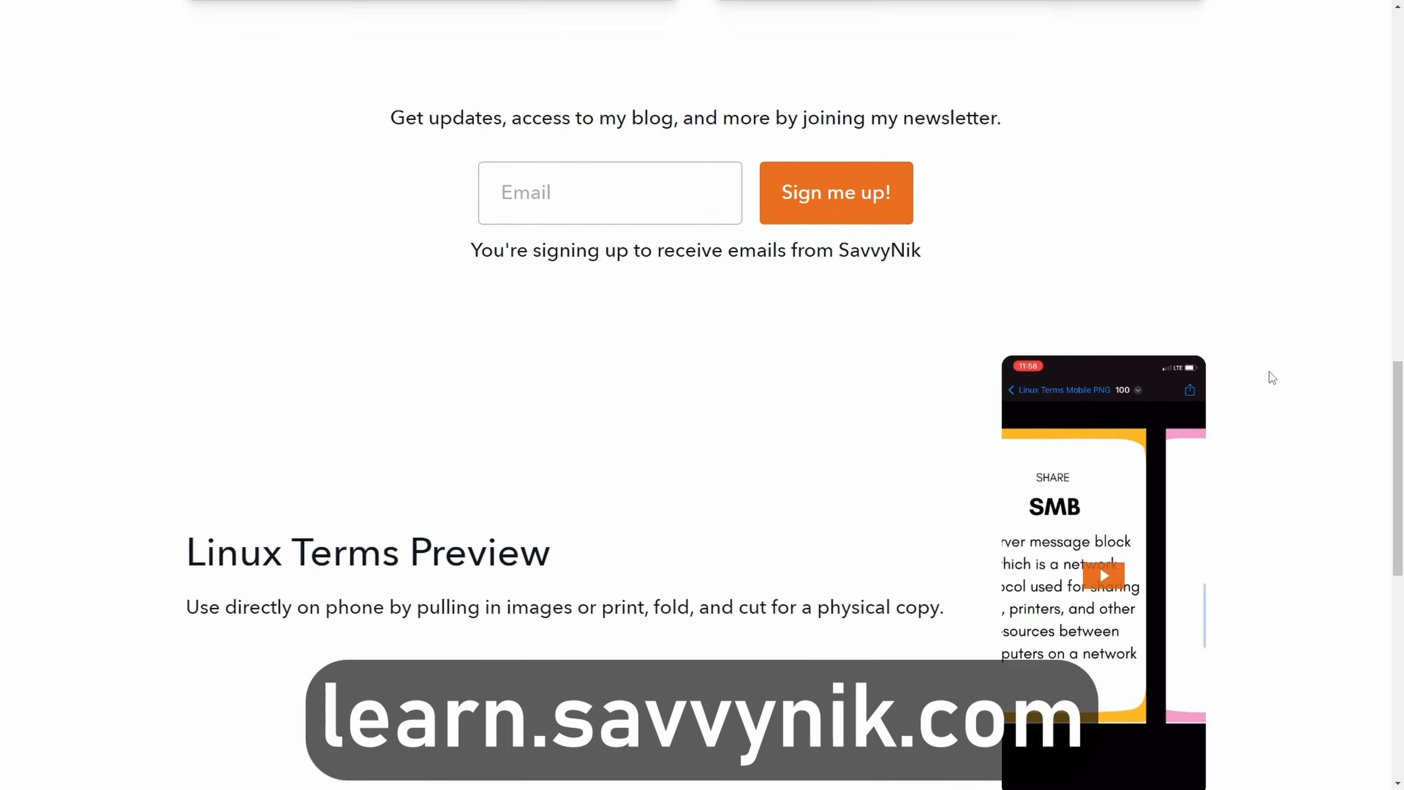